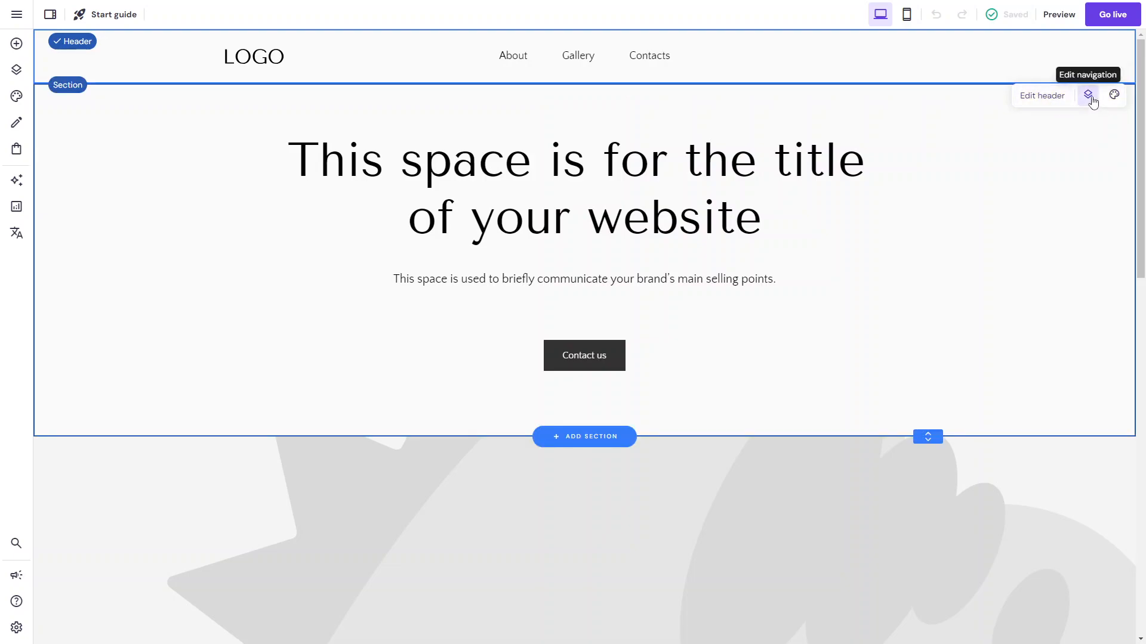
Examine the header's style and layout settings.
click(1113, 97)
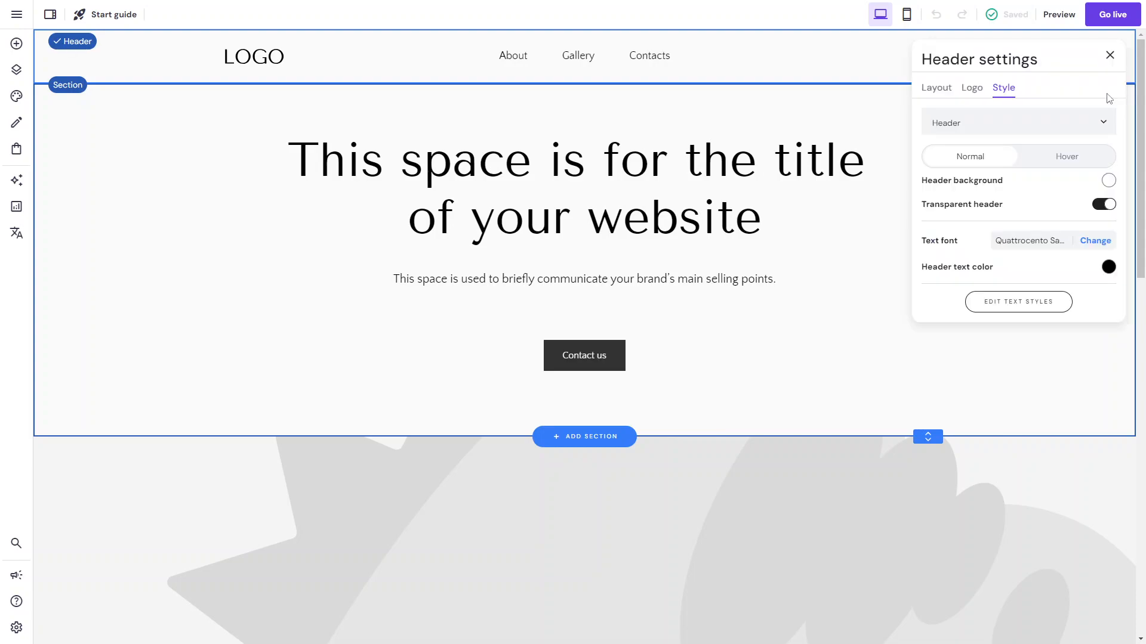
click(936, 88)
click(1110, 55)
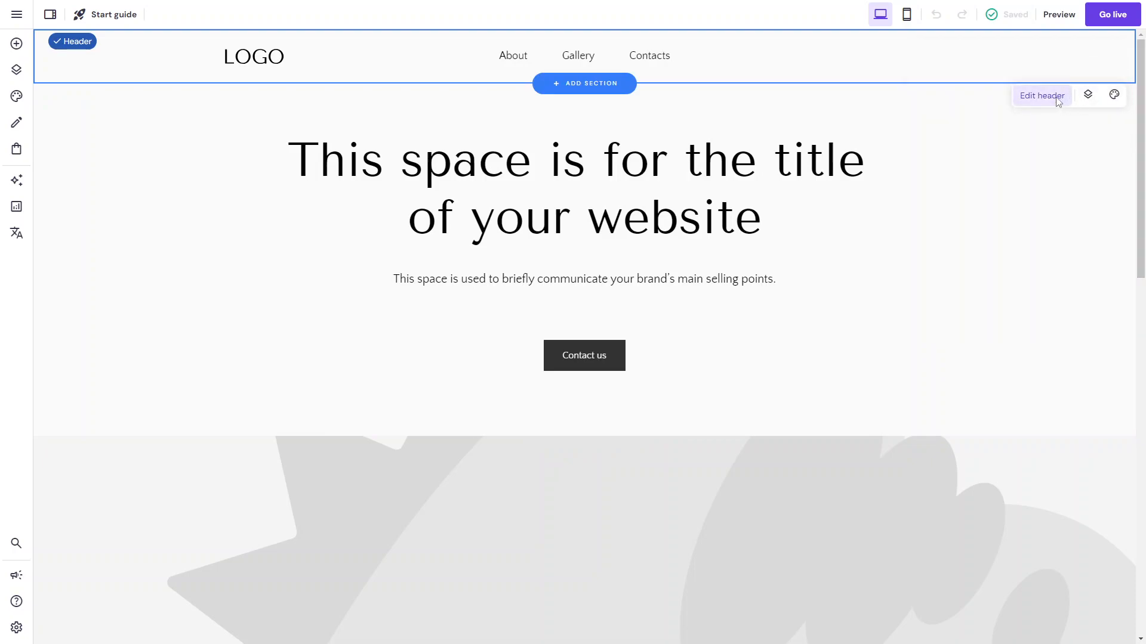
click(1057, 103)
click(1109, 56)
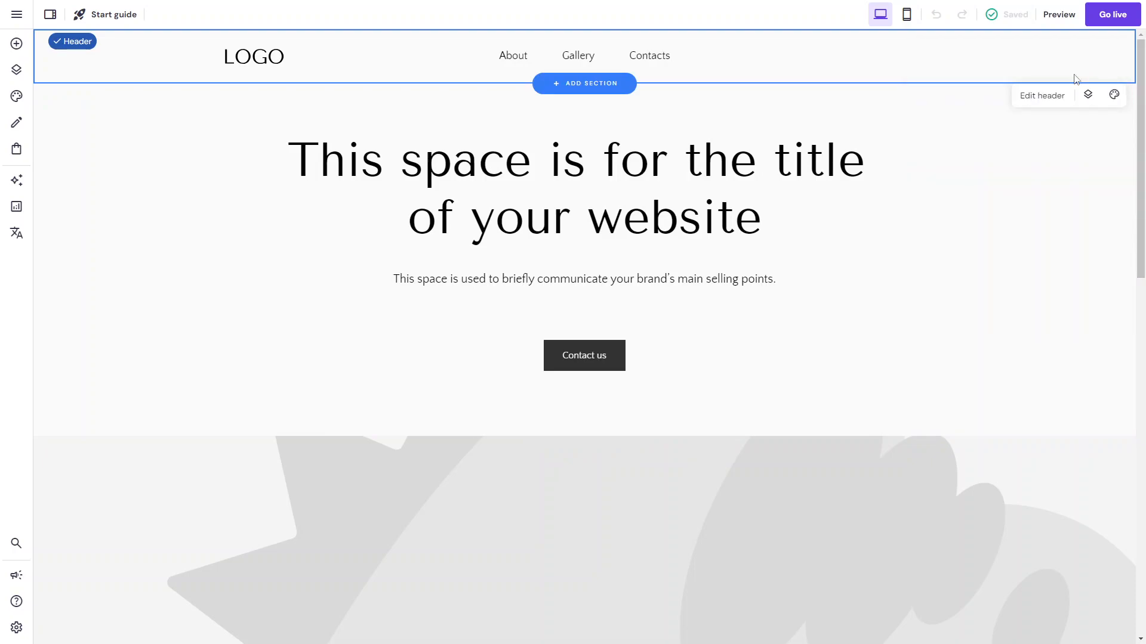
click(1056, 101)
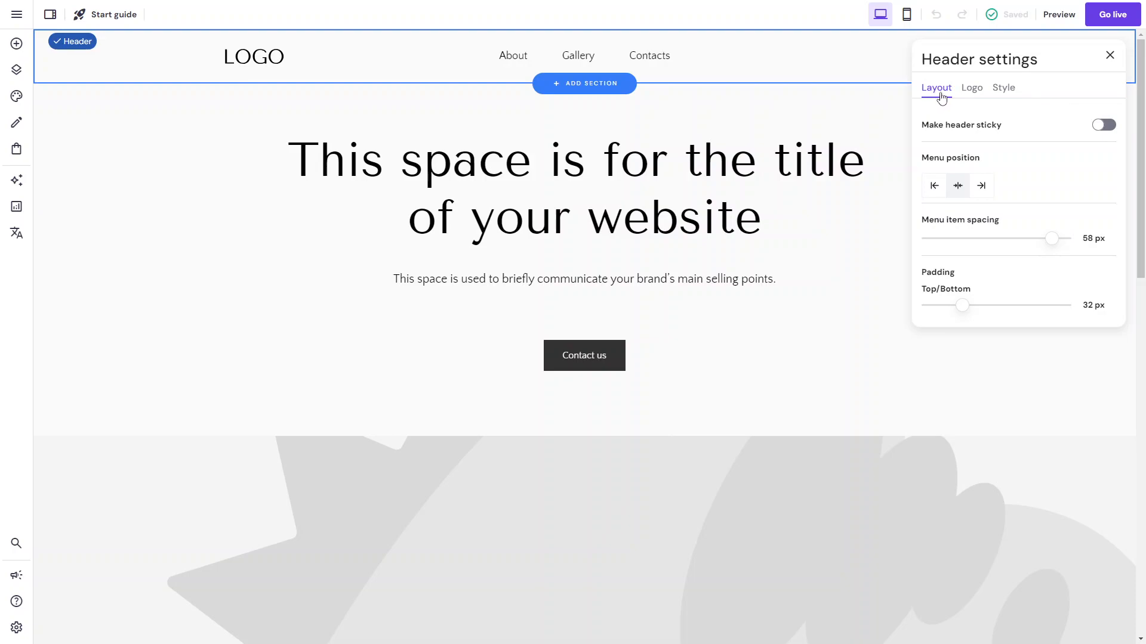
click(1110, 55)
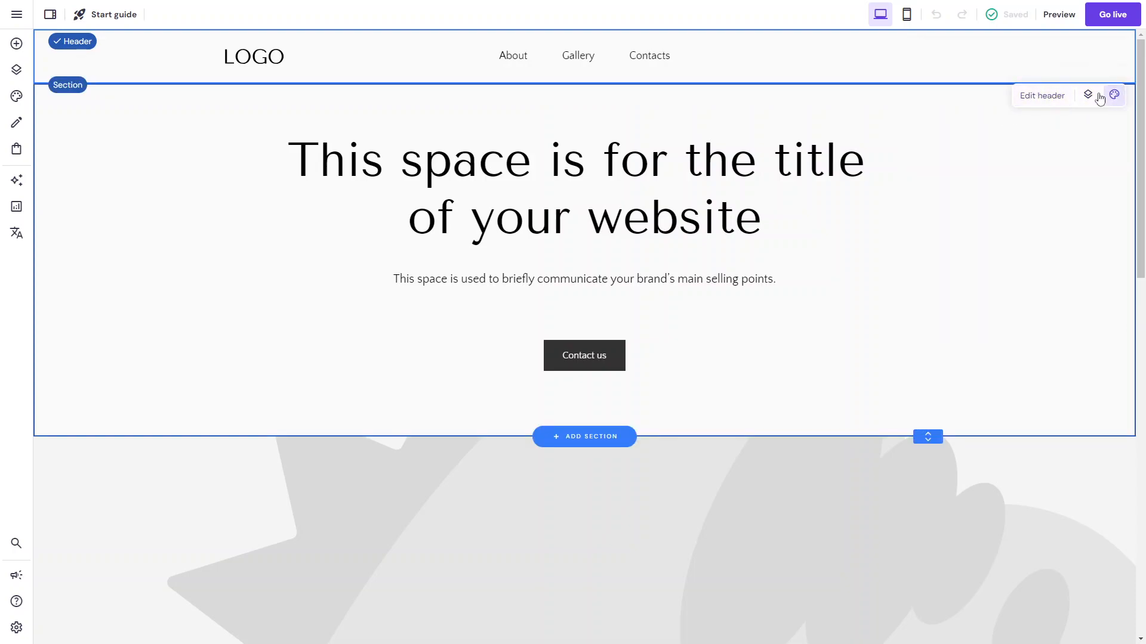
Make the header sticky through its layout settings and save the site changes.
click(1052, 99)
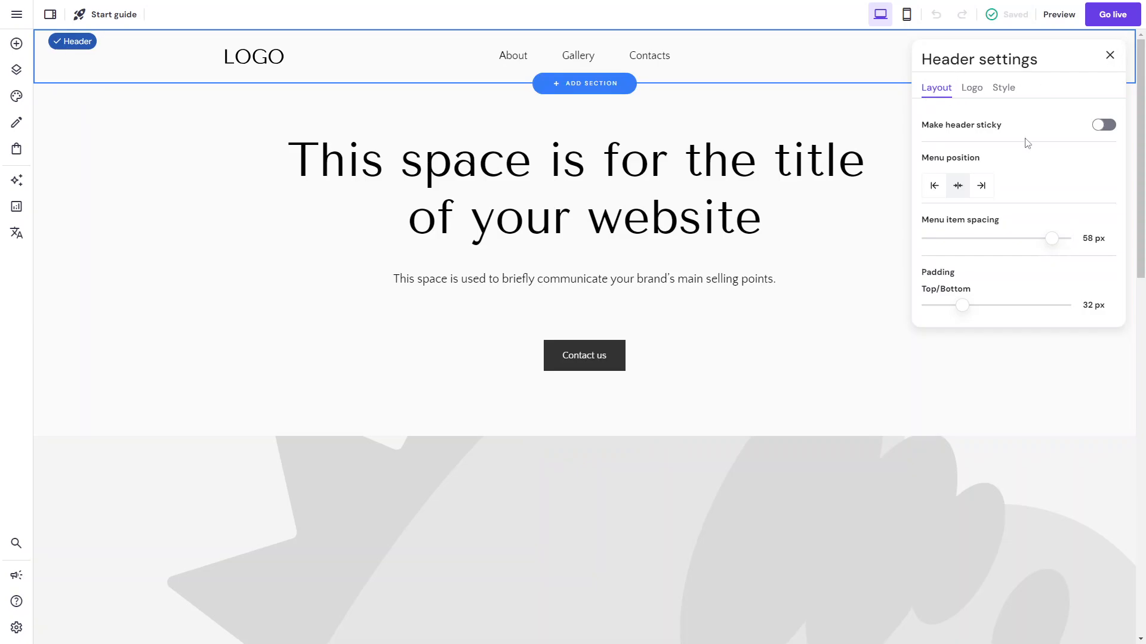
scroll(1043, 226, down, 3)
scroll(1043, 225, up, 3)
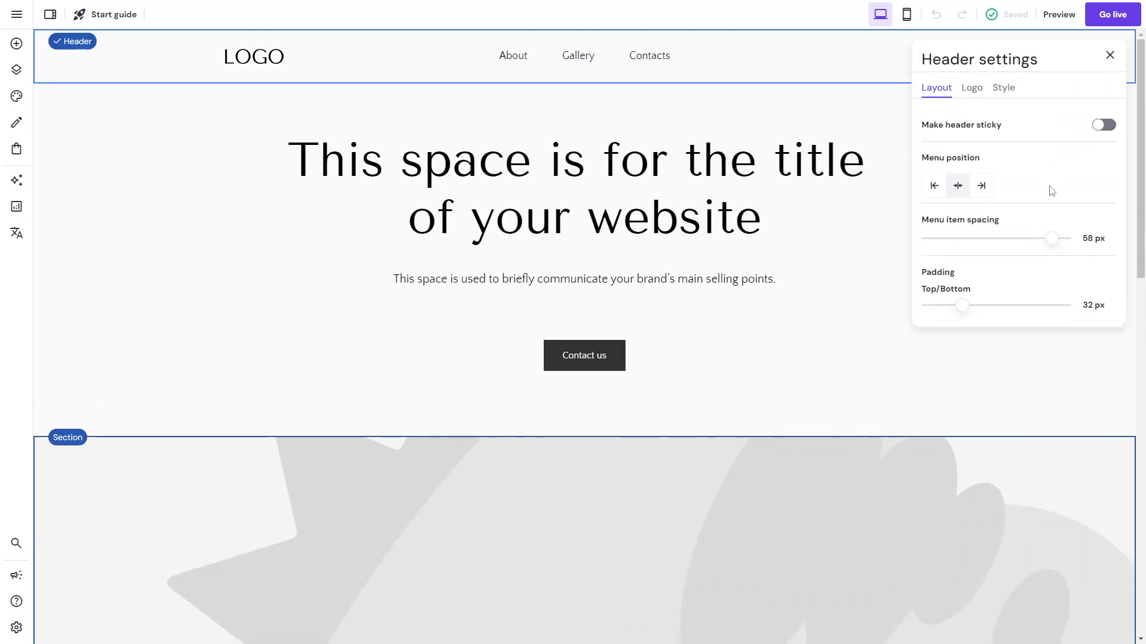
click(1104, 126)
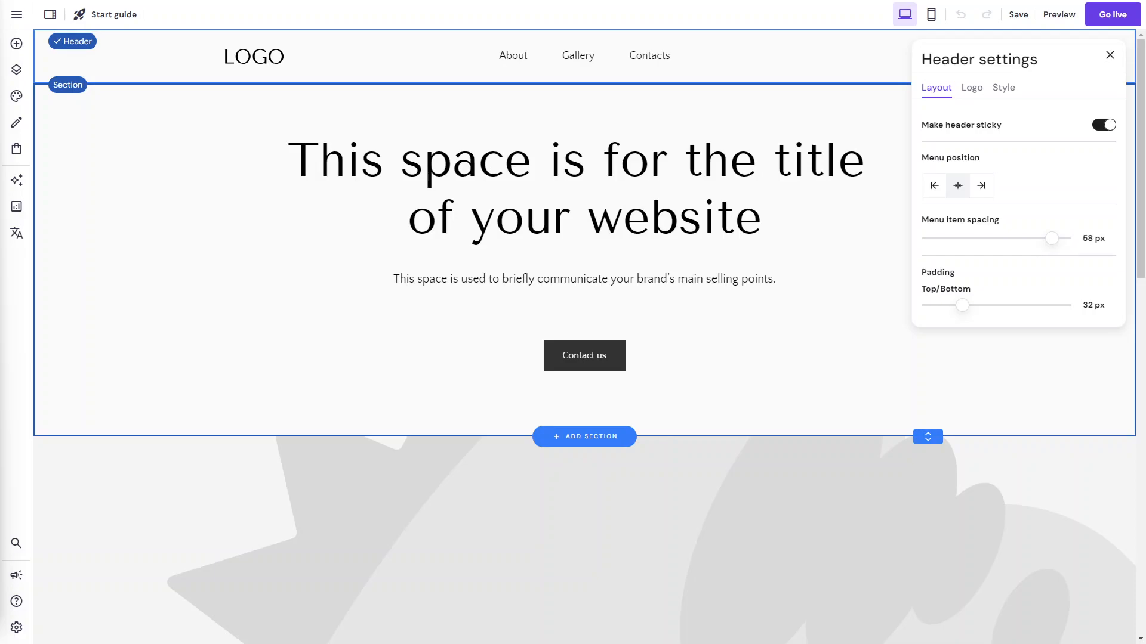
scroll(646, 248, down, 6)
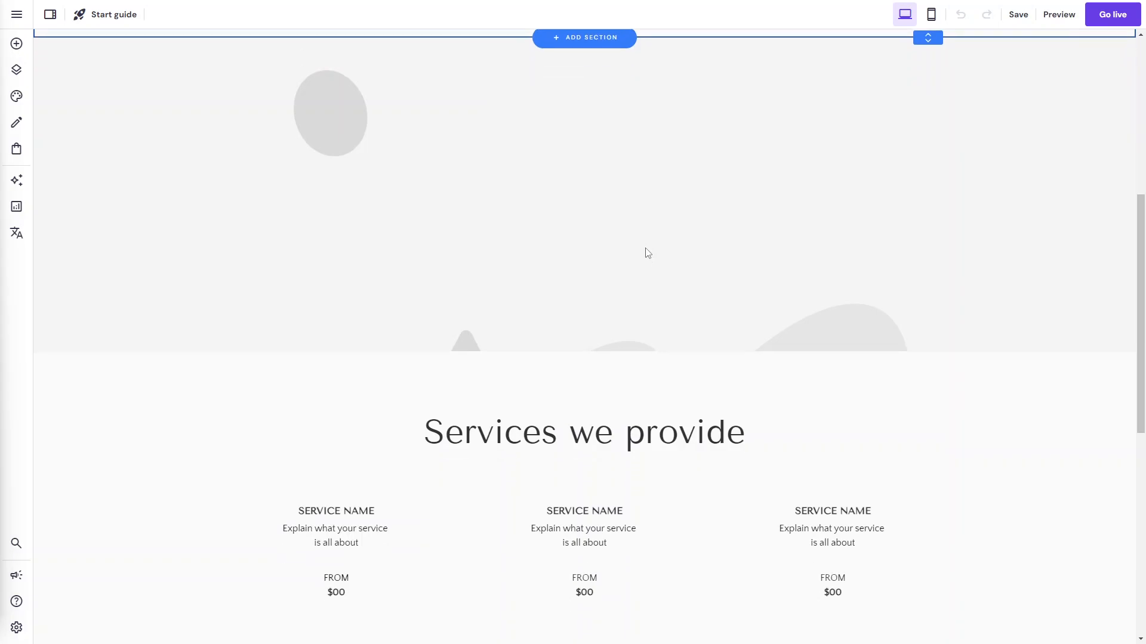
scroll(647, 253, up, 6)
click(1102, 127)
click(1101, 126)
click(1109, 55)
mouse_move(1024, 18)
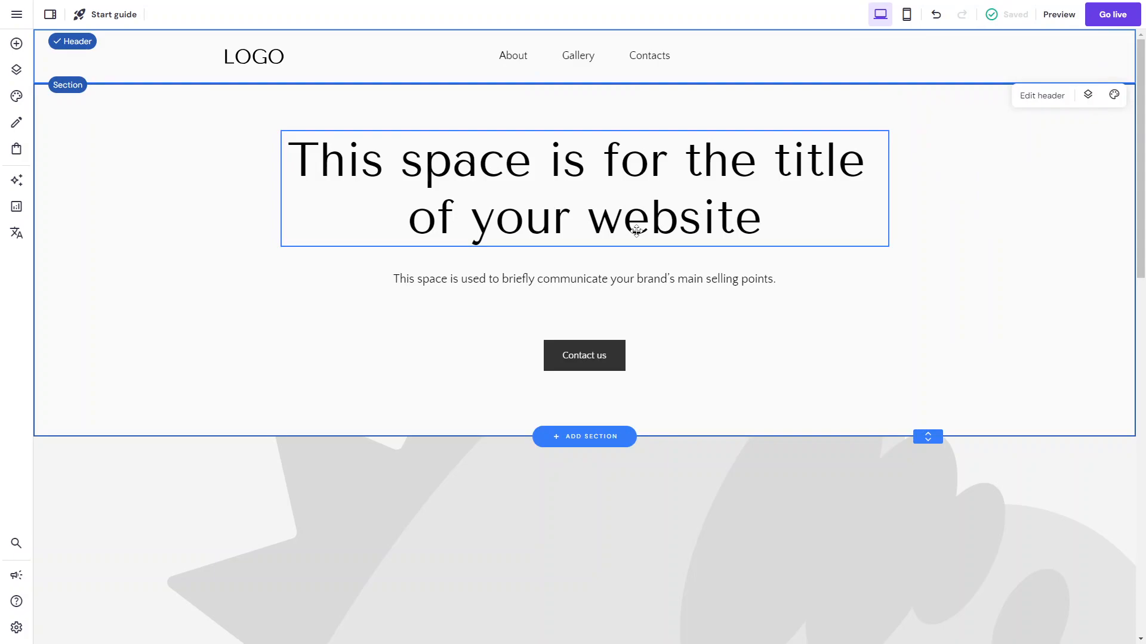
Preview the home page and examine how the header behaves along the whole page.
scroll(675, 360, down, 9)
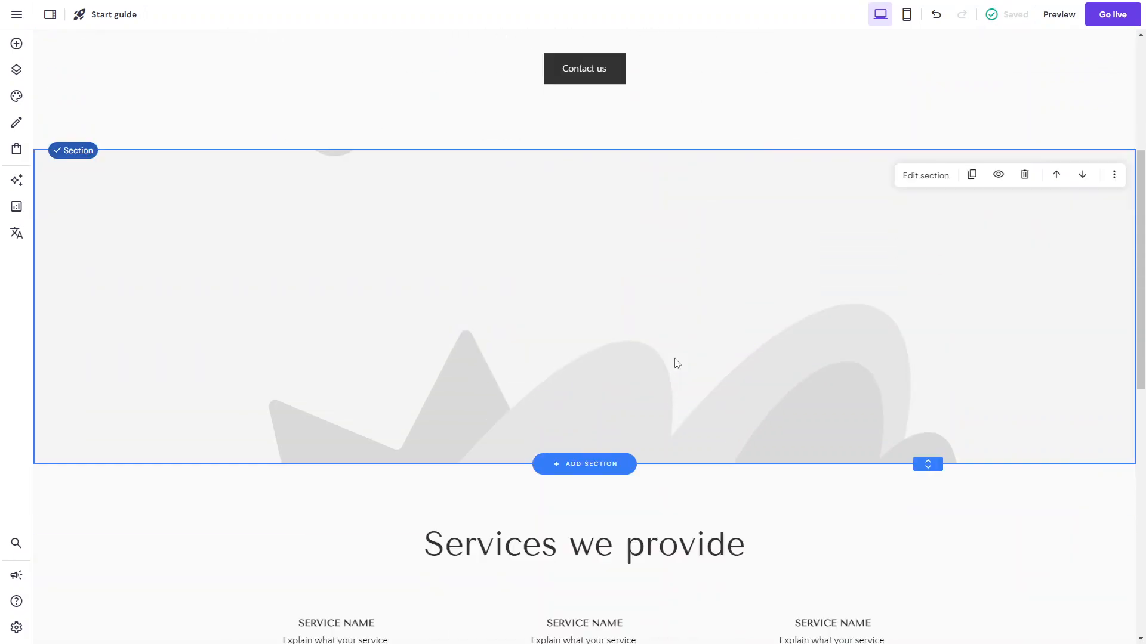
scroll(675, 363, down, 5)
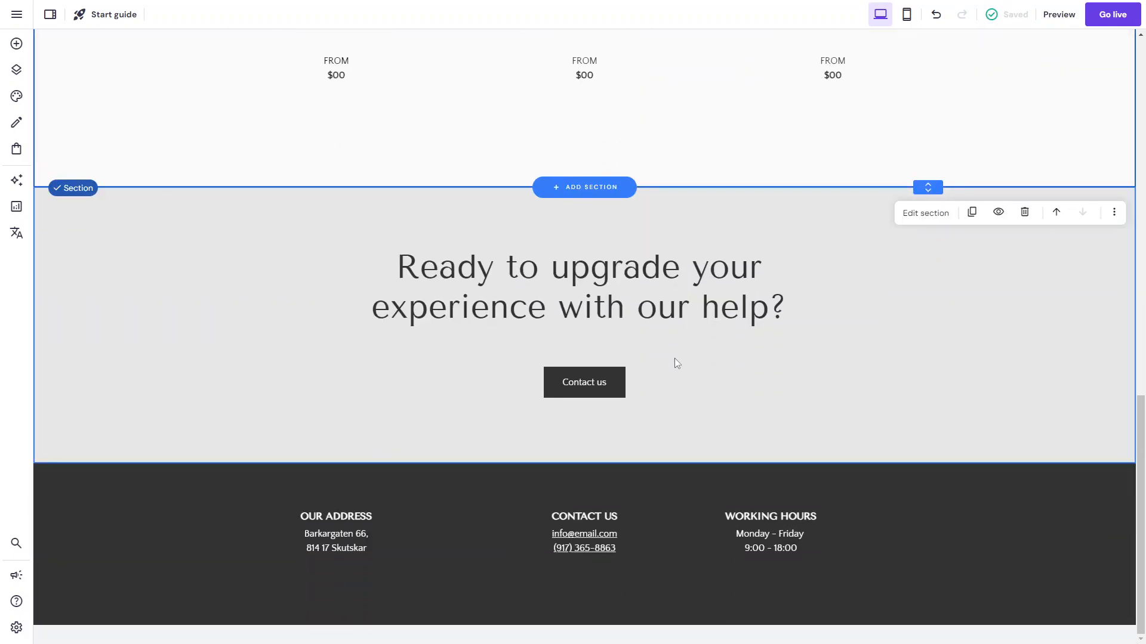
click(1058, 15)
scroll(678, 327, down, 10)
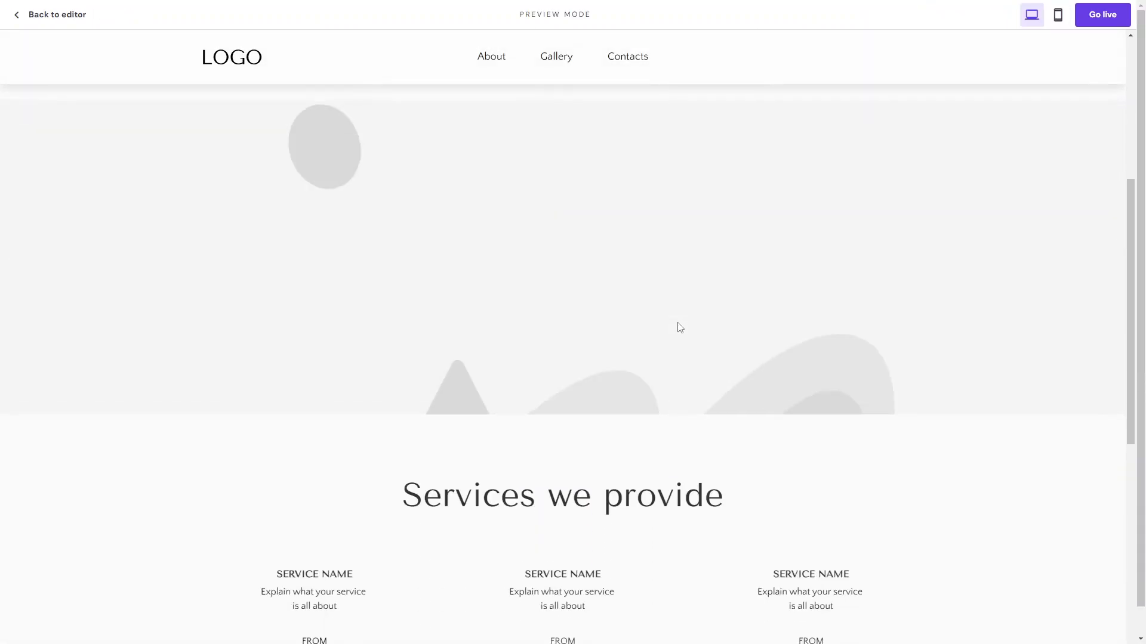
scroll(679, 328, down, 4)
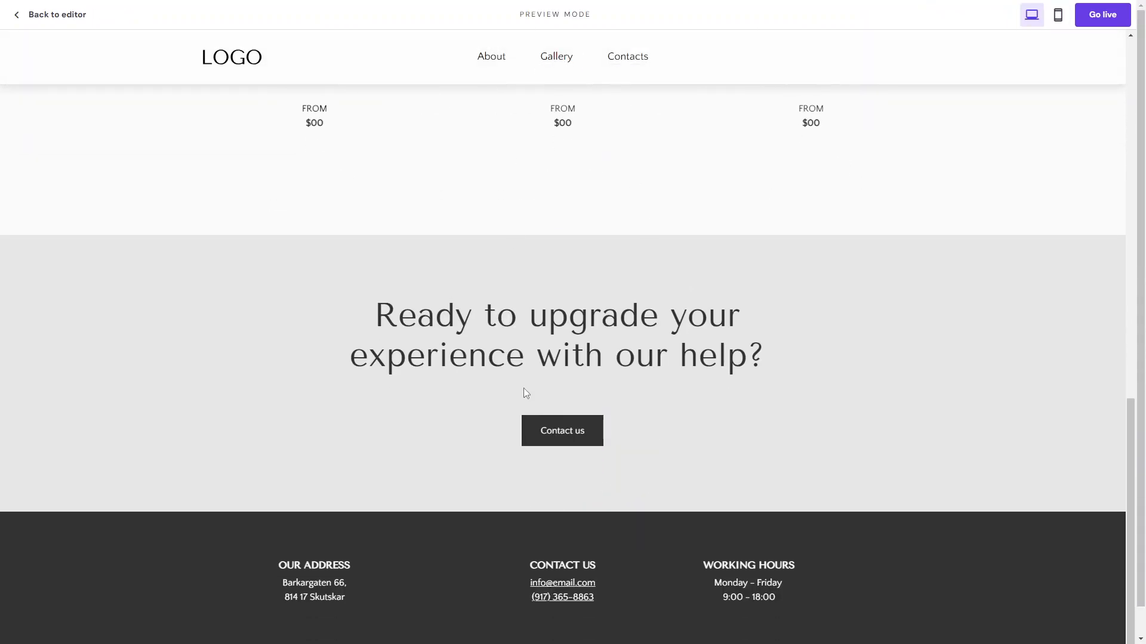
scroll(523, 392, up, 8)
scroll(526, 393, up, 5)
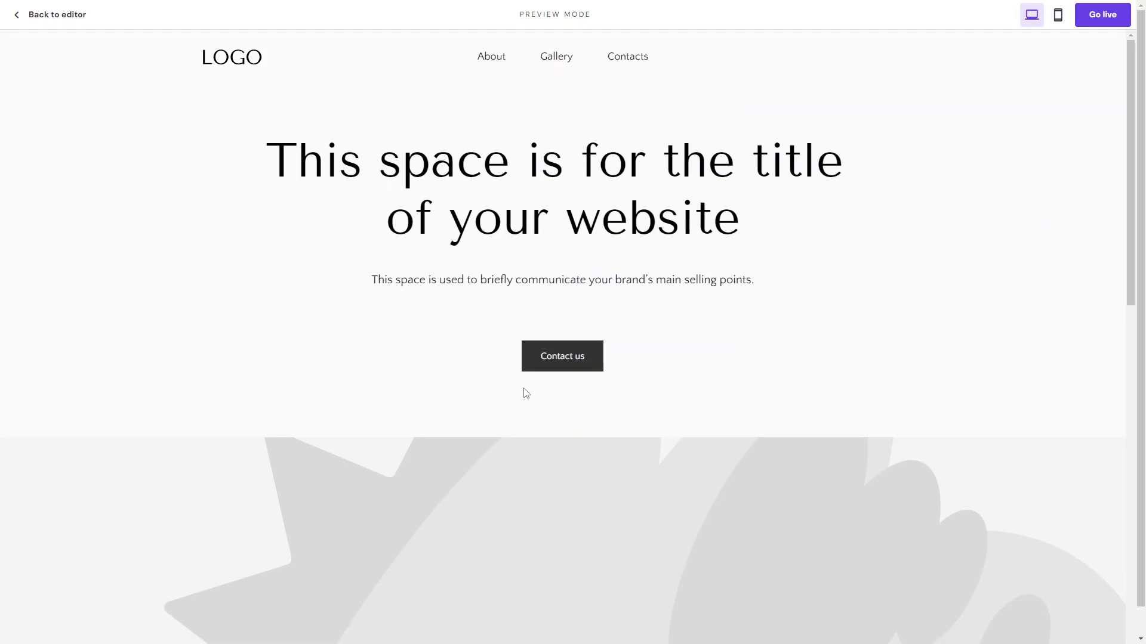
scroll(526, 393, down, 5)
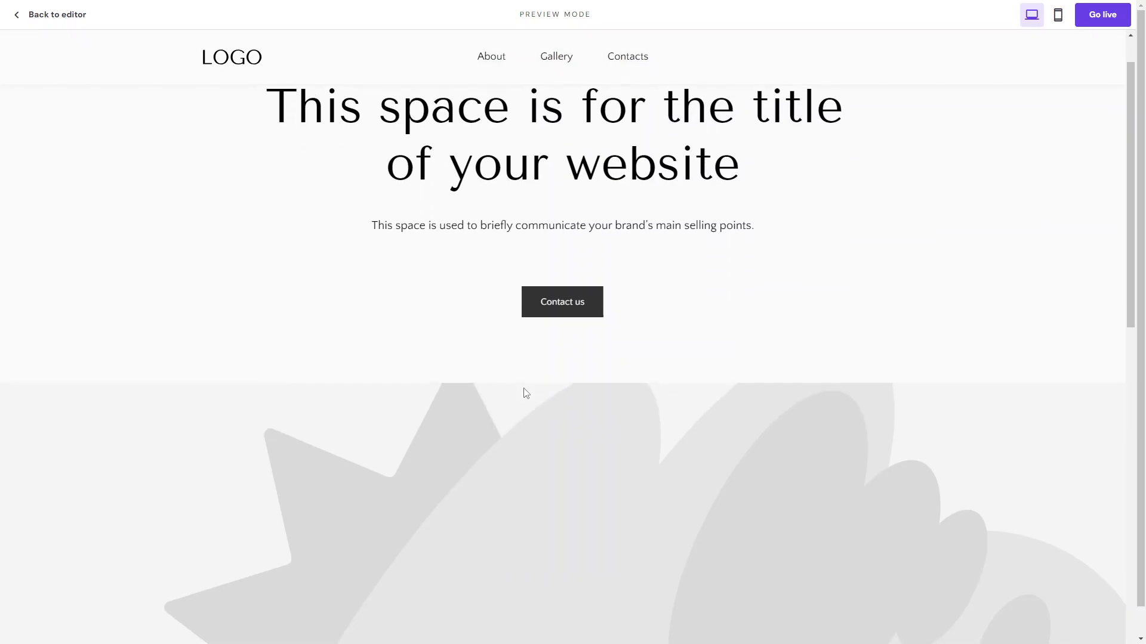
scroll(525, 393, up, 5)
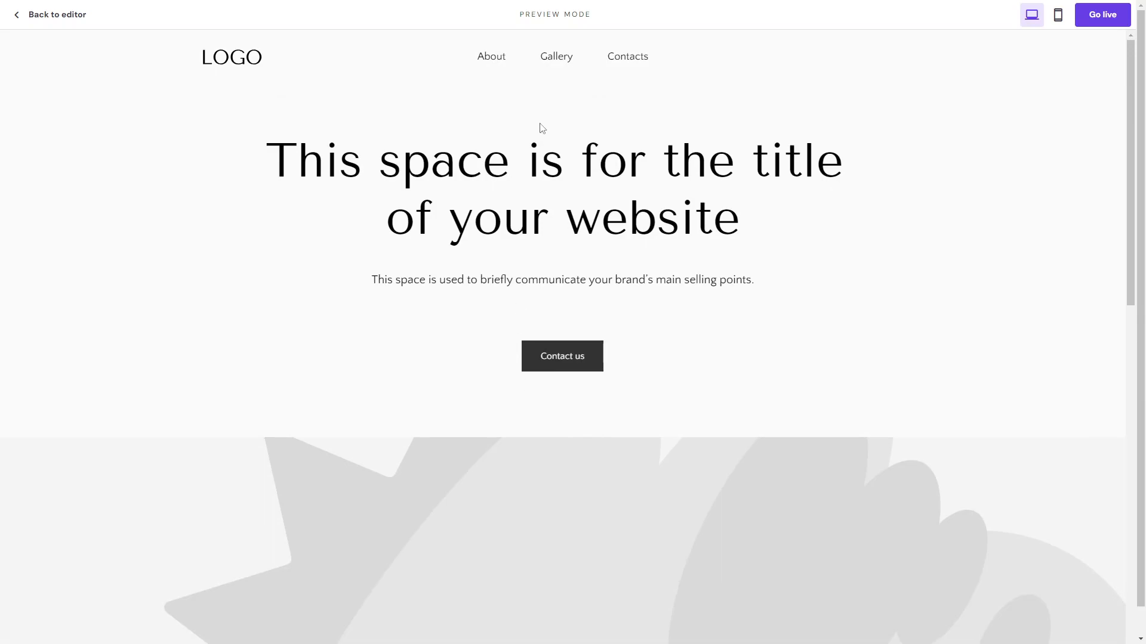
scroll(542, 128, down, 5)
scroll(567, 71, up, 5)
scroll(592, 151, down, 3)
Open the Gallery page in the preview, examine the header along the page, and return to the editor.
click(556, 67)
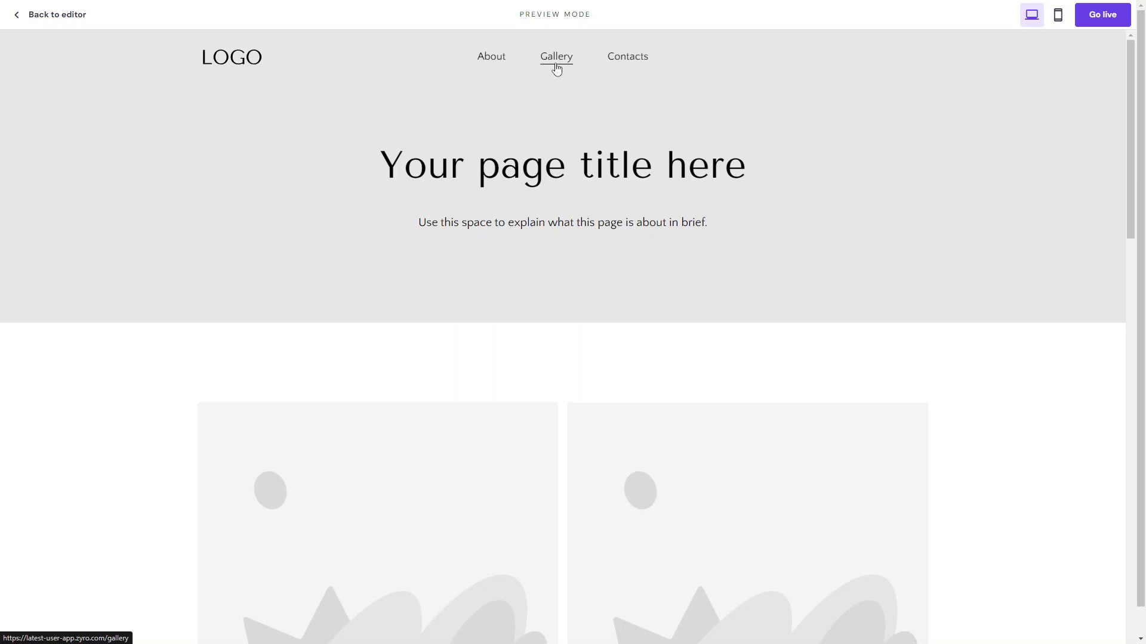
scroll(328, 97, down, 5)
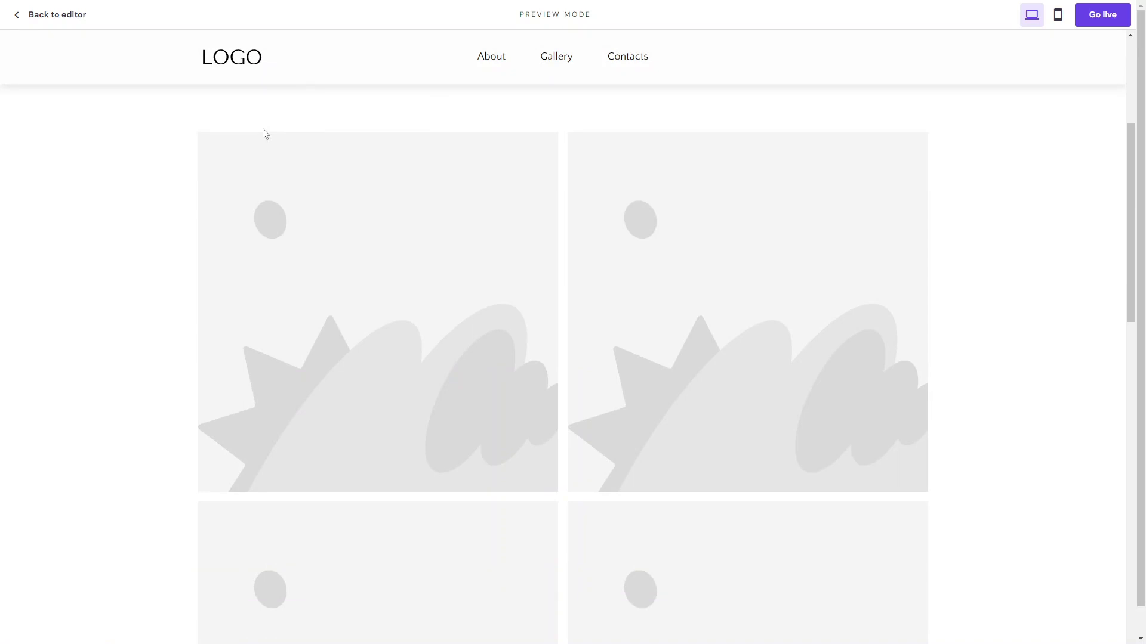
scroll(249, 274, down, 3)
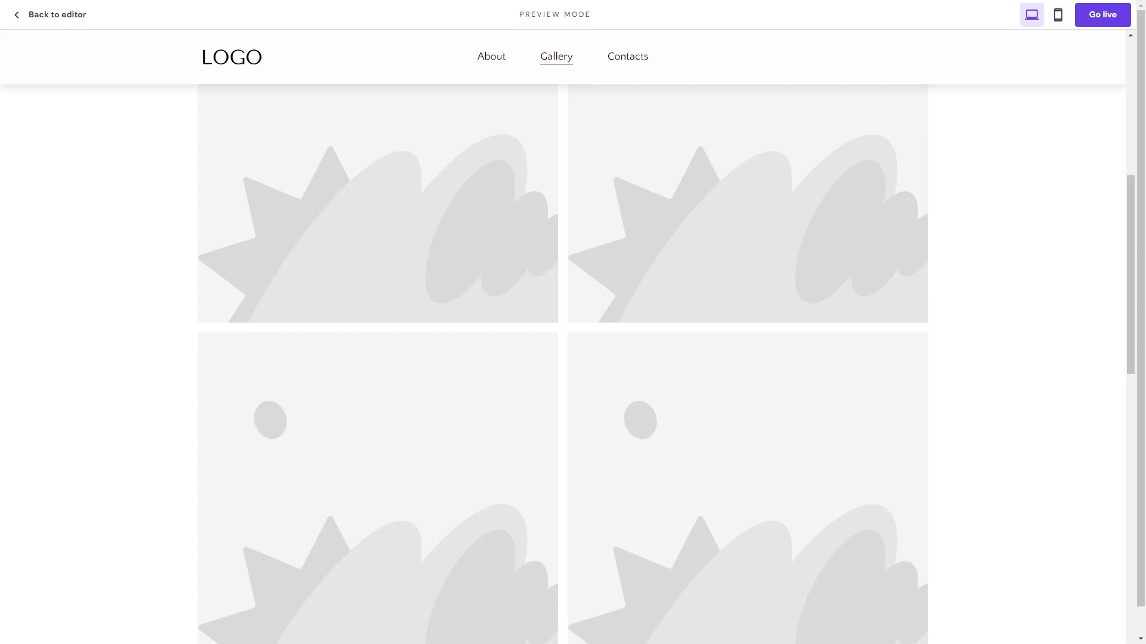
scroll(120, 187, down, 2)
scroll(120, 188, down, 1)
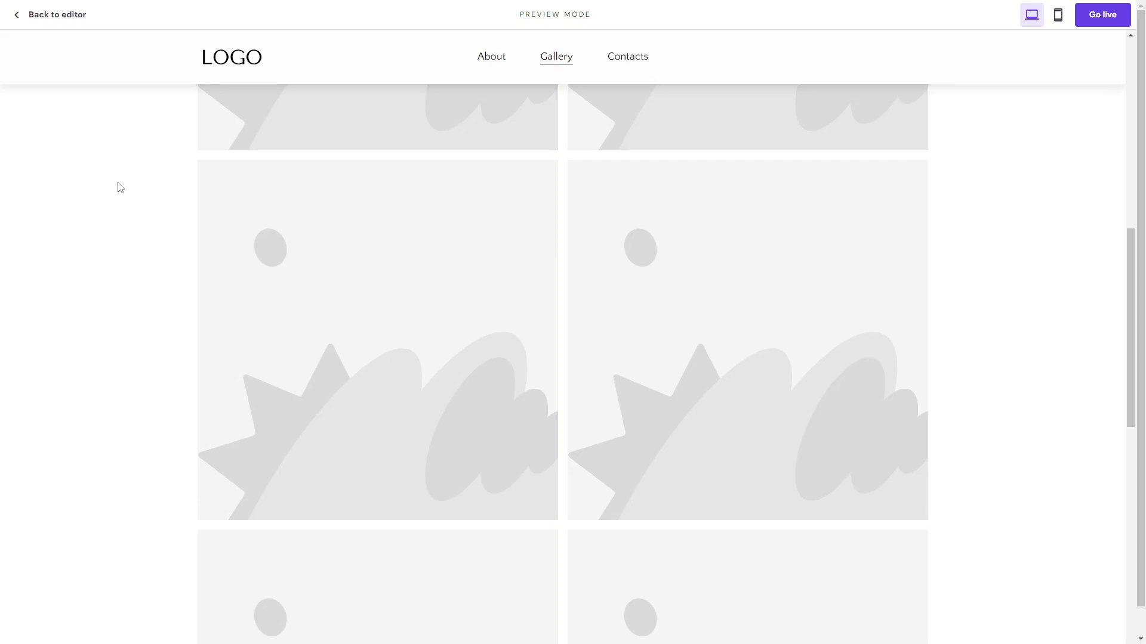
scroll(426, 262, down, 2)
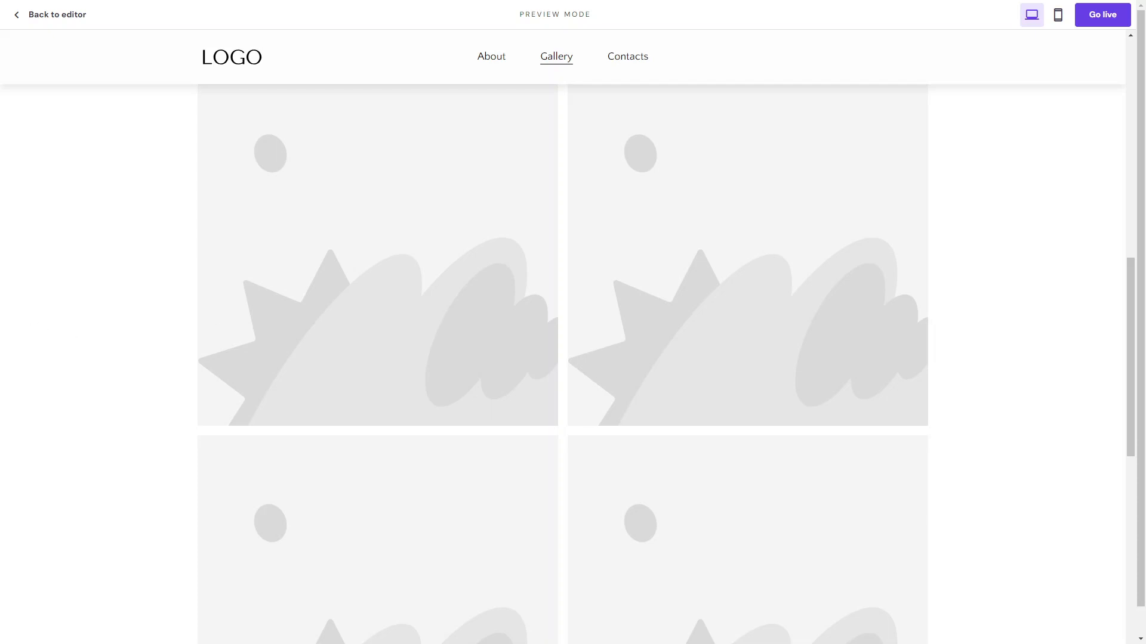
scroll(409, 263, up, 7)
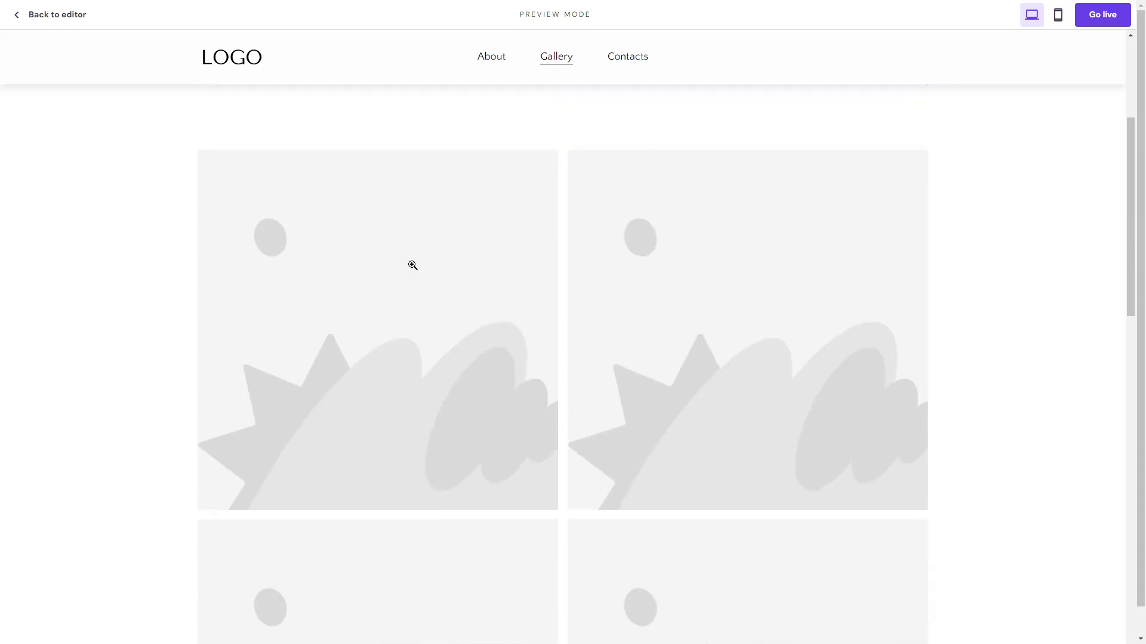
click(56, 17)
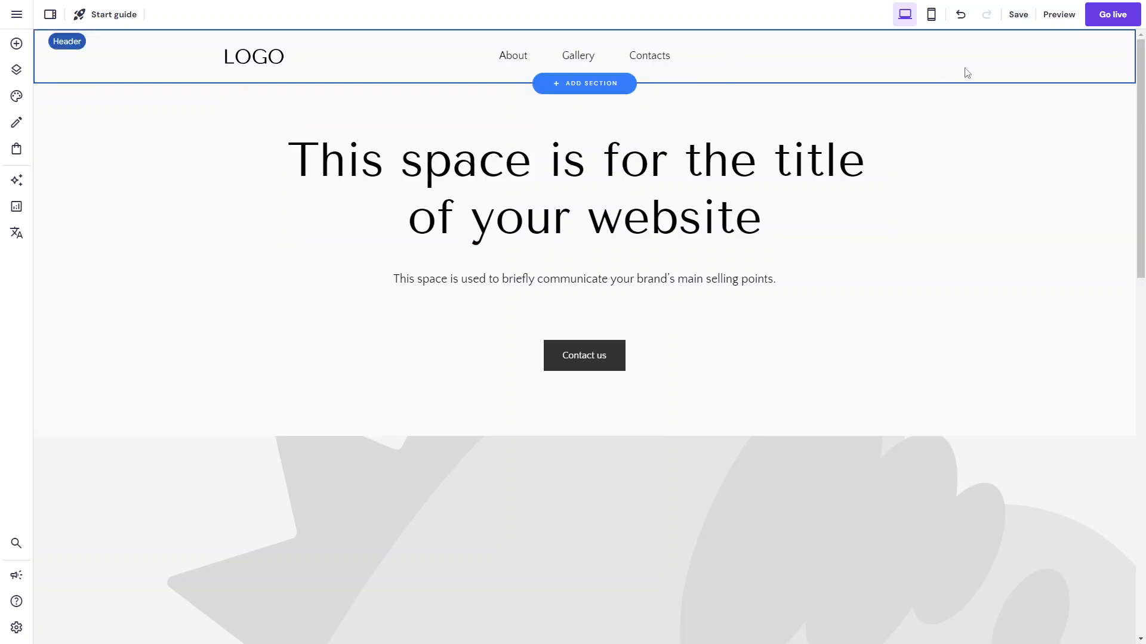
Try the header menu in the left and right positions and return it to the centre.
click(1065, 101)
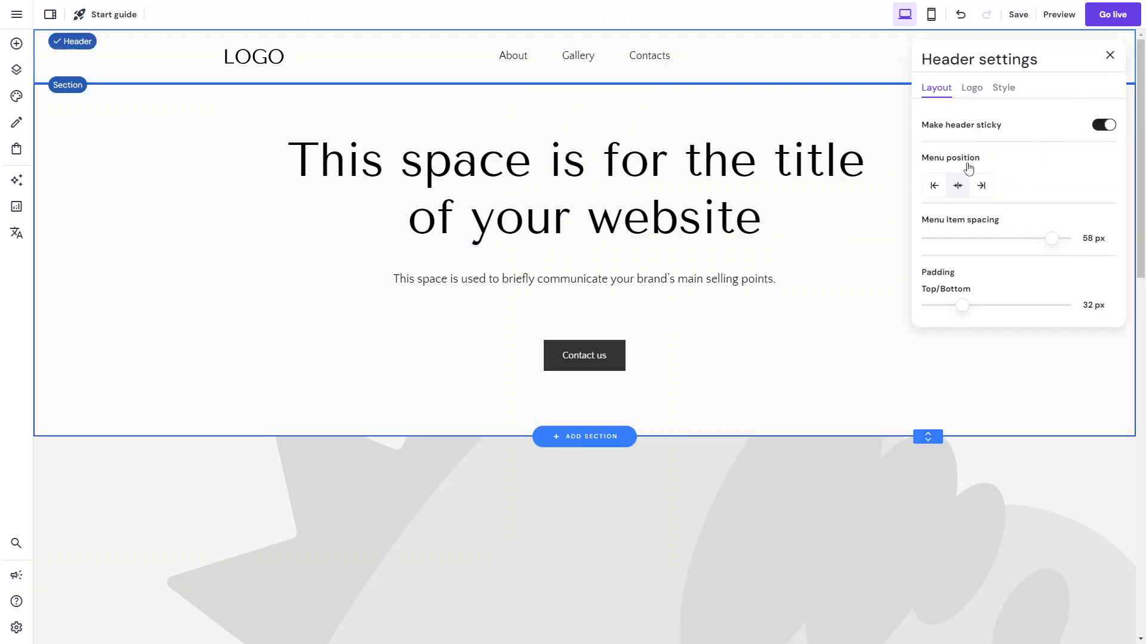
click(934, 187)
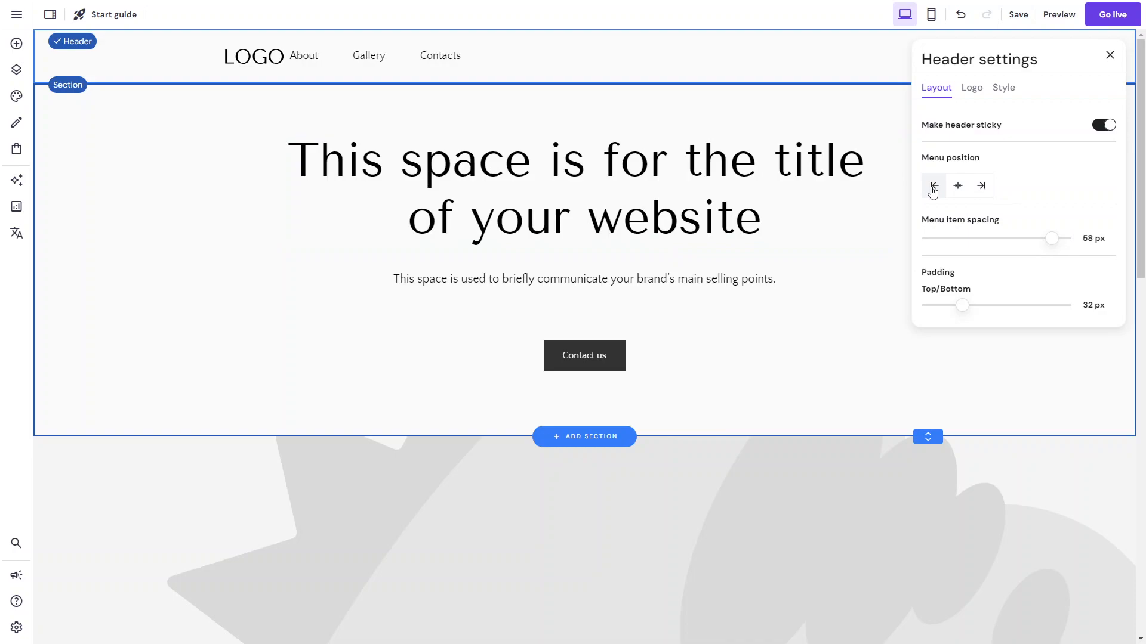
click(957, 186)
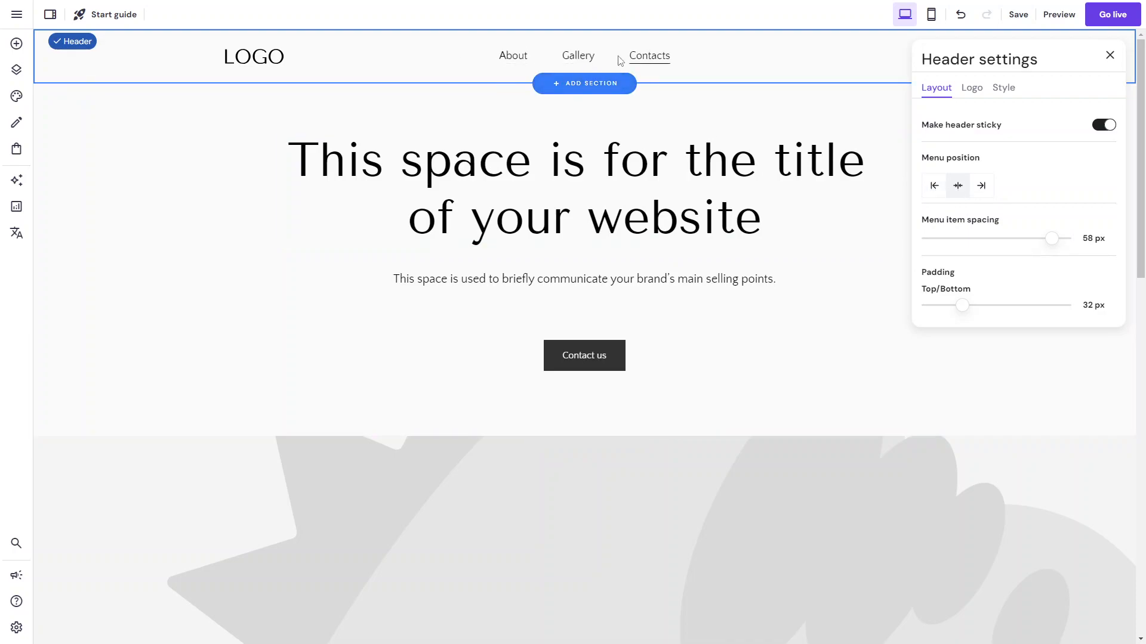
click(940, 196)
click(959, 191)
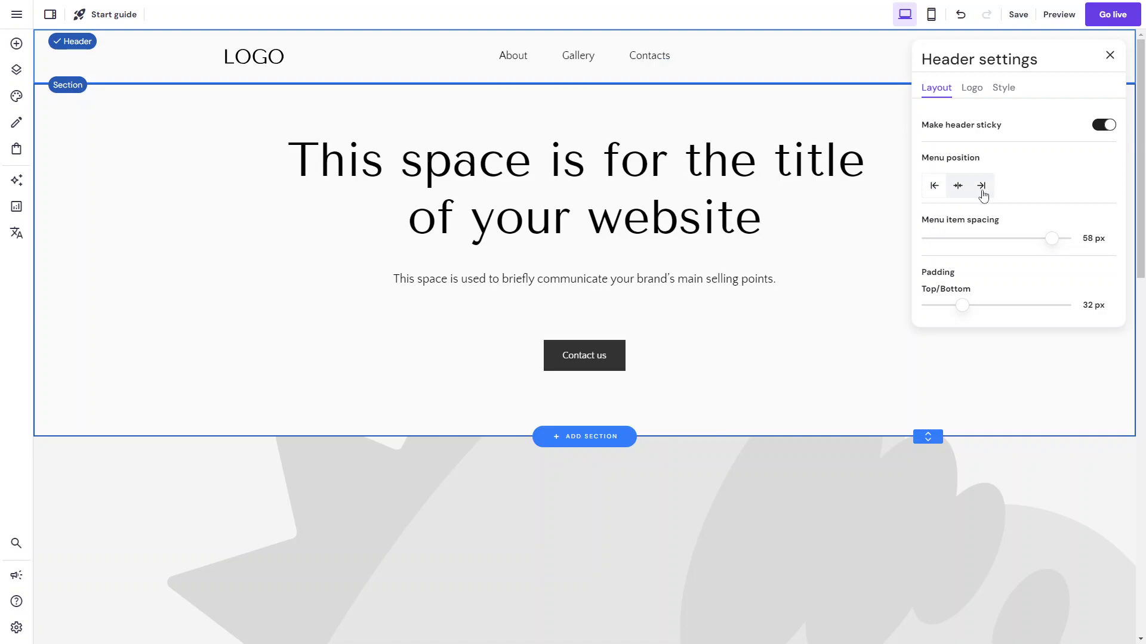
click(981, 191)
click(958, 186)
Set the header's menu item spacing to 57 px and slightly reduce its top/bottom padding.
mouse_move(1051, 238)
mouse_down()
mouse_move(1006, 238)
mouse_move(1049, 232)
mouse_up()
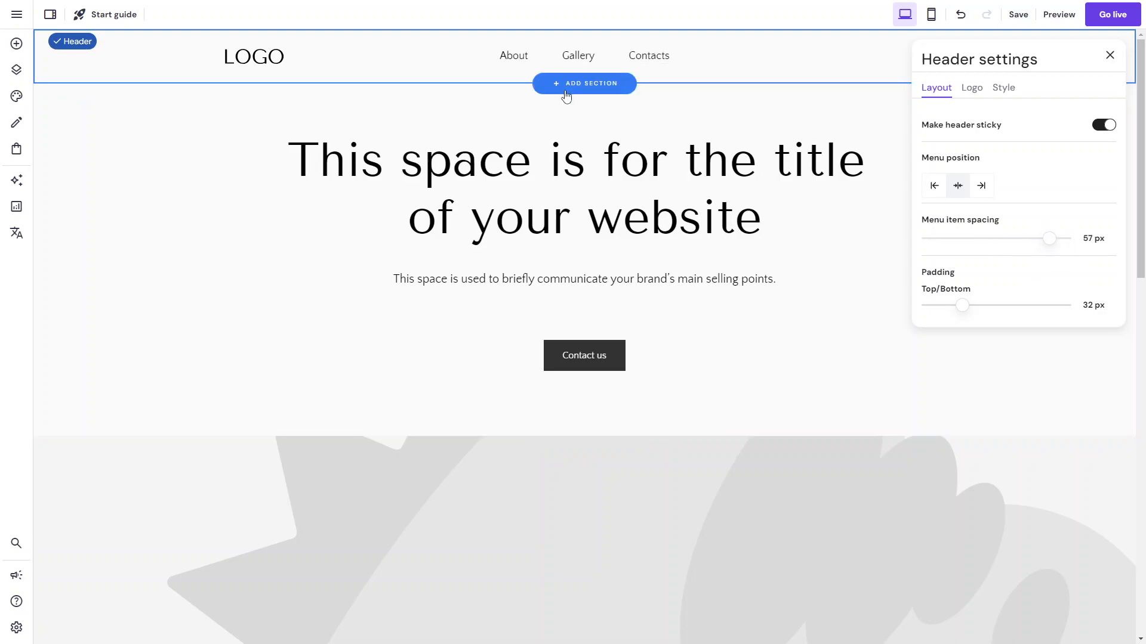
mouse_move(963, 305)
mouse_down()
mouse_move(973, 304)
mouse_move(954, 305)
mouse_up()
click(1108, 57)
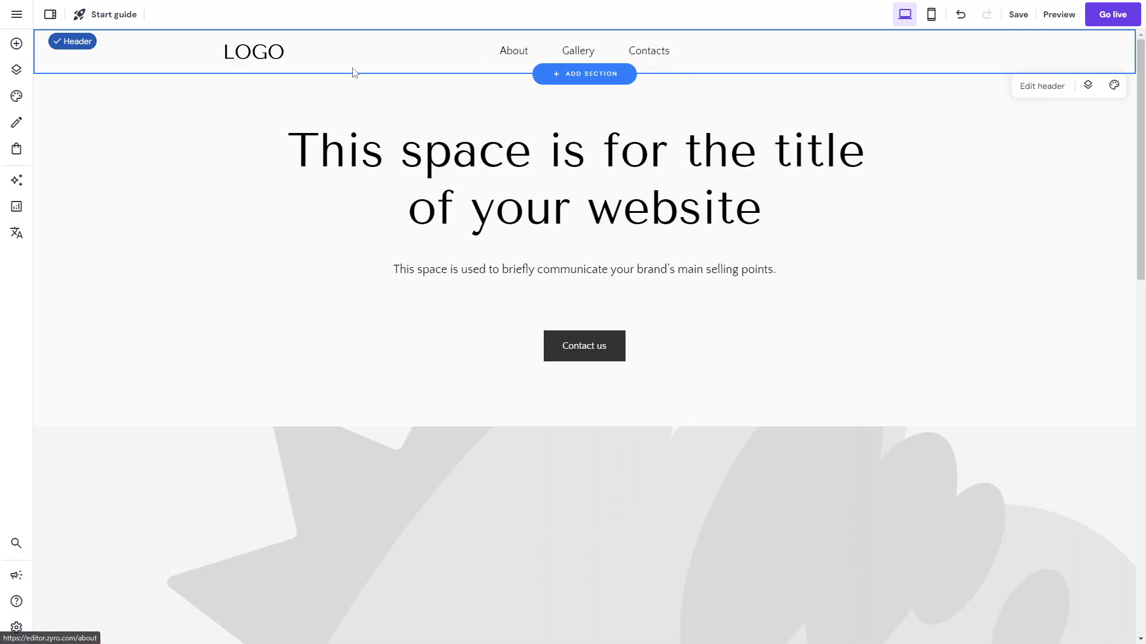
Add a new empty page to the website's main navigation.
click(16, 69)
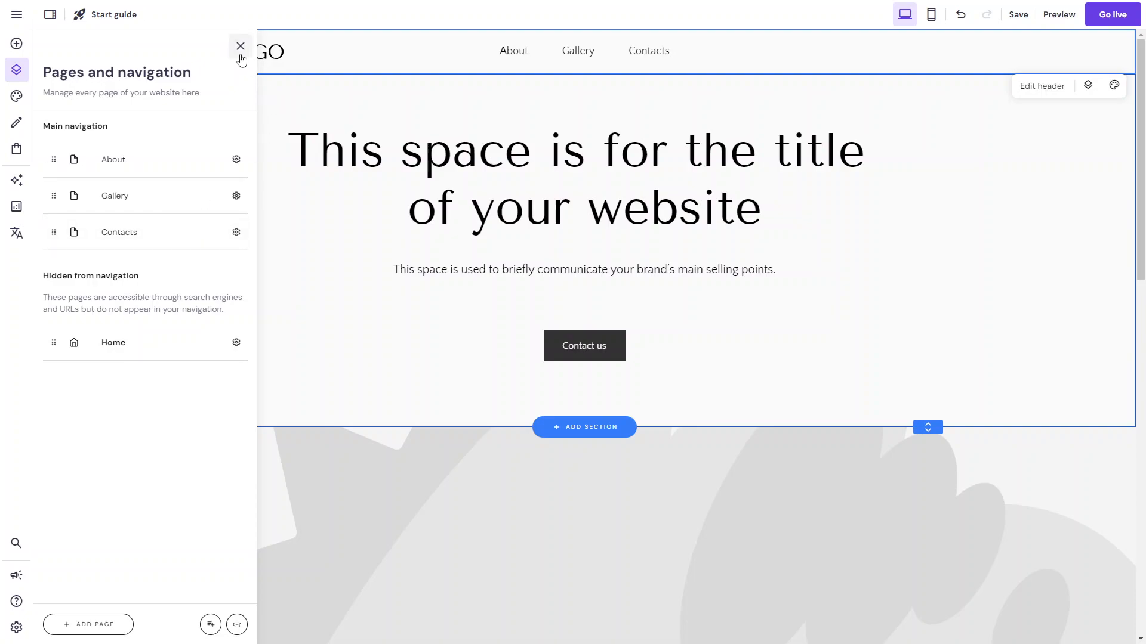
click(101, 625)
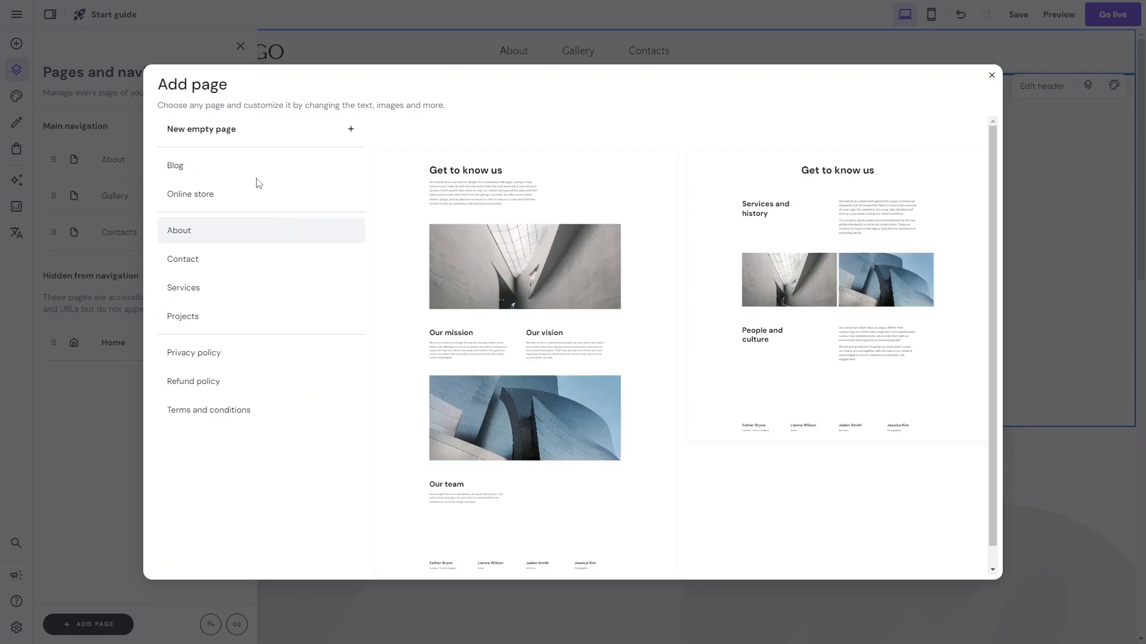
click(186, 294)
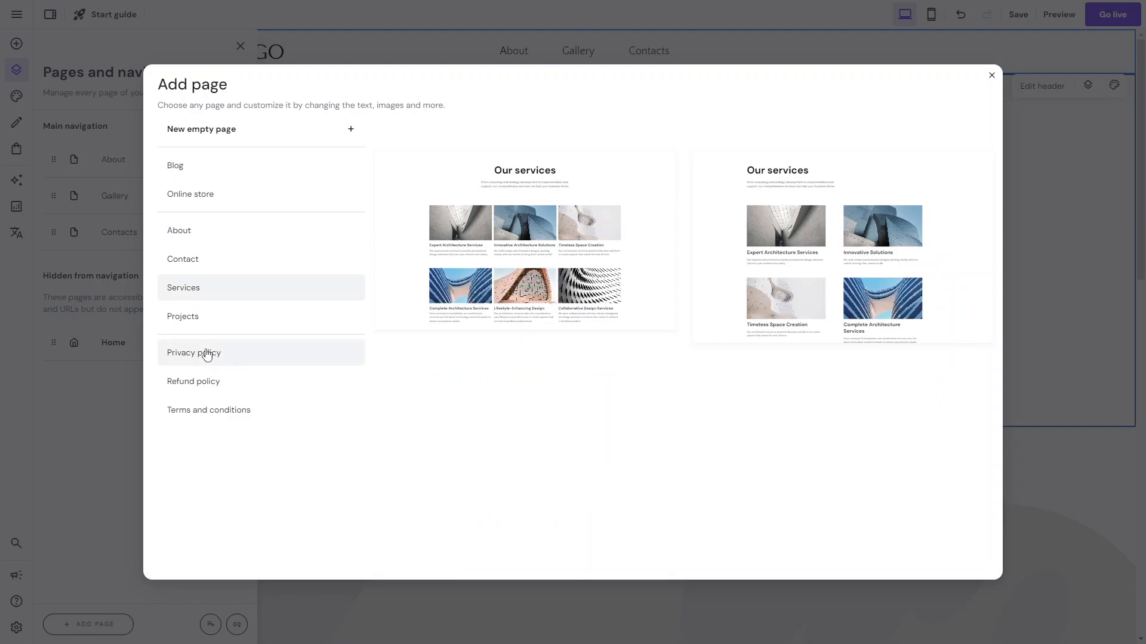
click(228, 136)
Name the new empty page FAQs in the navigation.
triple_click(328, 282)
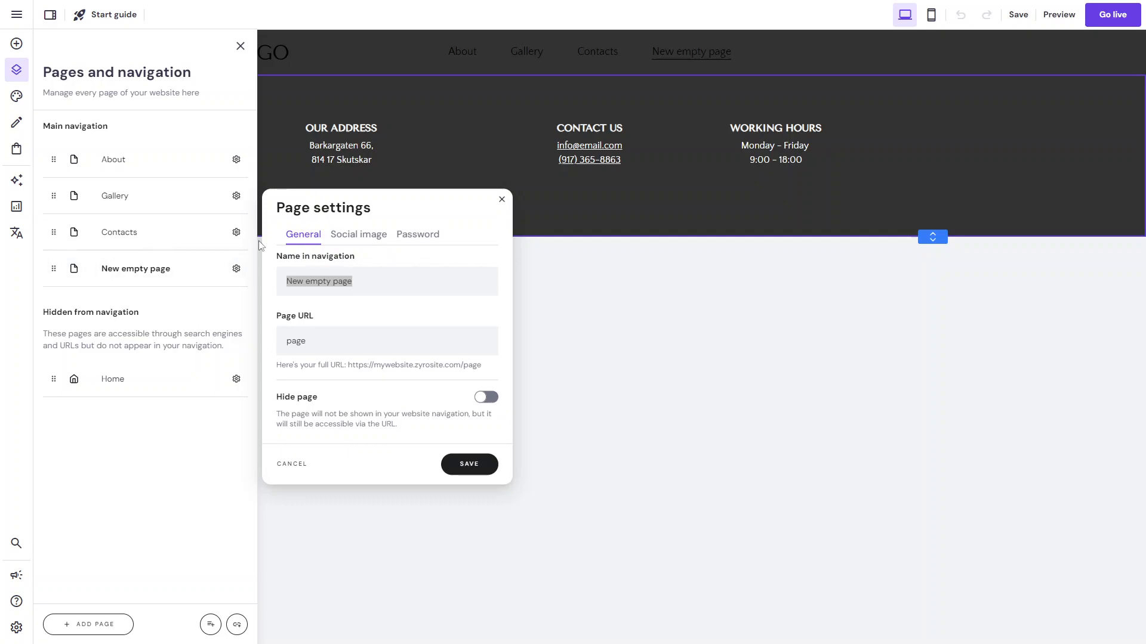
click(416, 289)
text(FAQs)
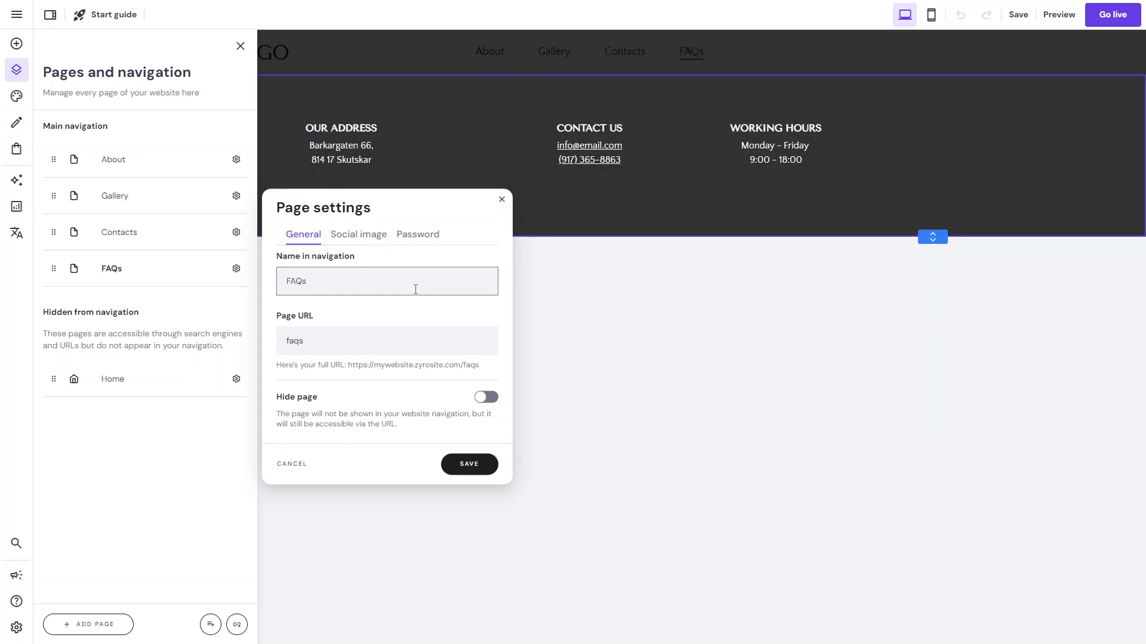
click(368, 341)
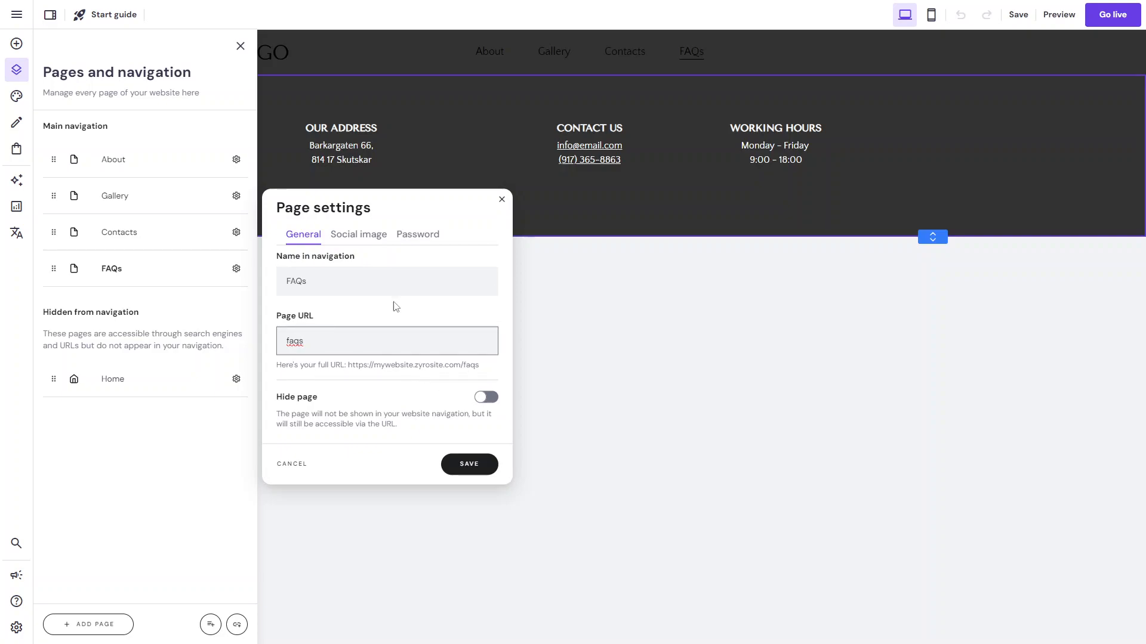
Look over the page's social image and password settings, and try hiding the page before turning that option back off.
click(354, 238)
click(418, 252)
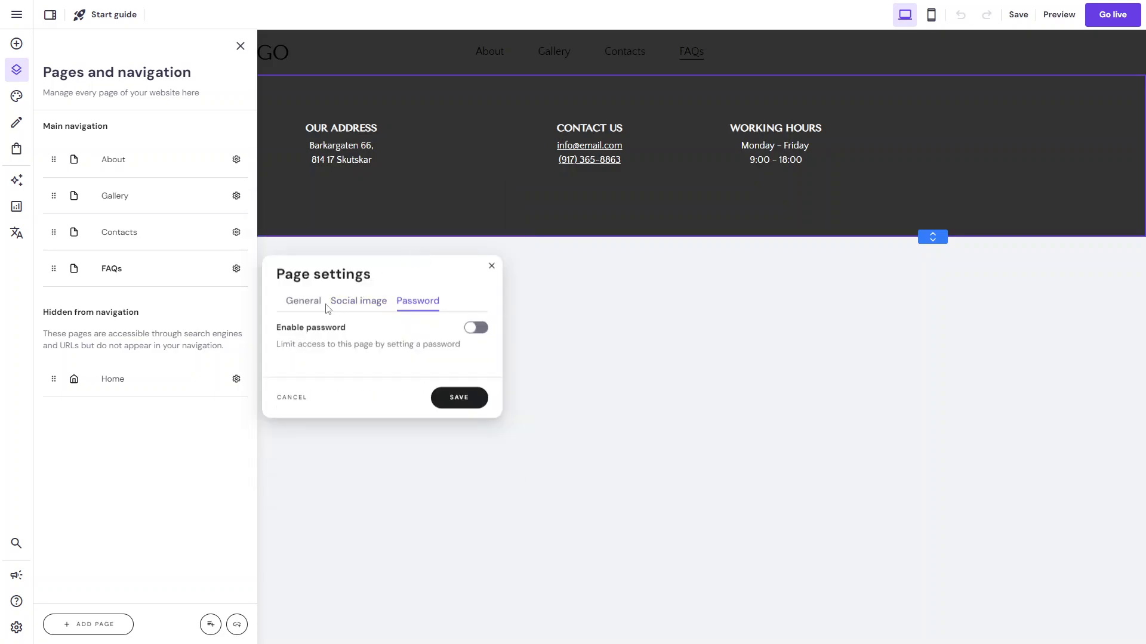
click(297, 303)
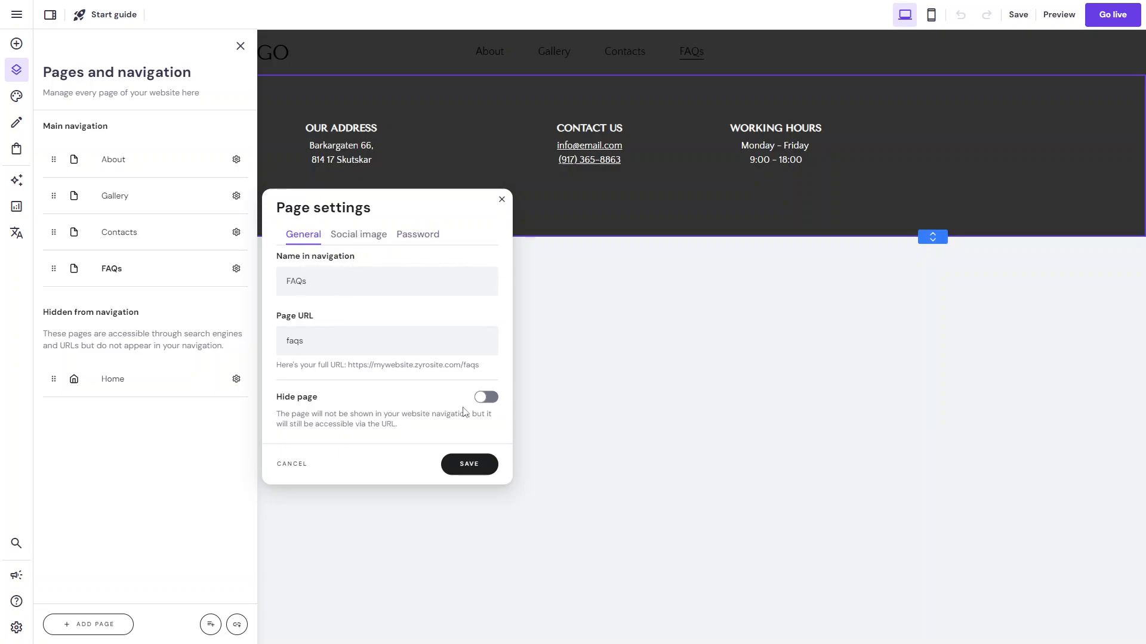
click(492, 403)
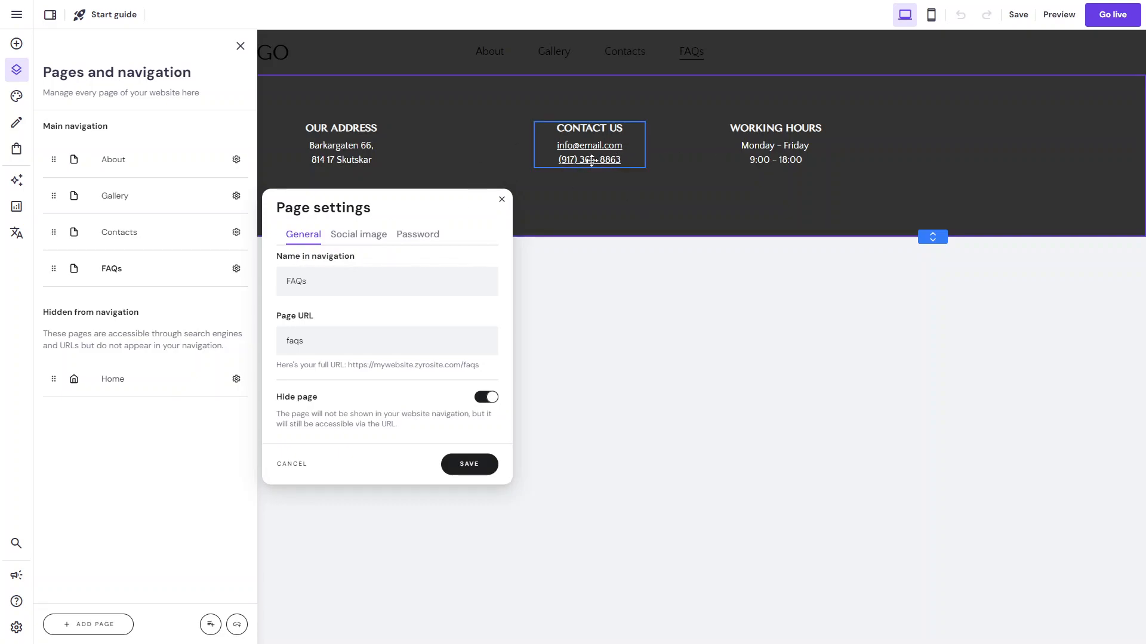
click(487, 397)
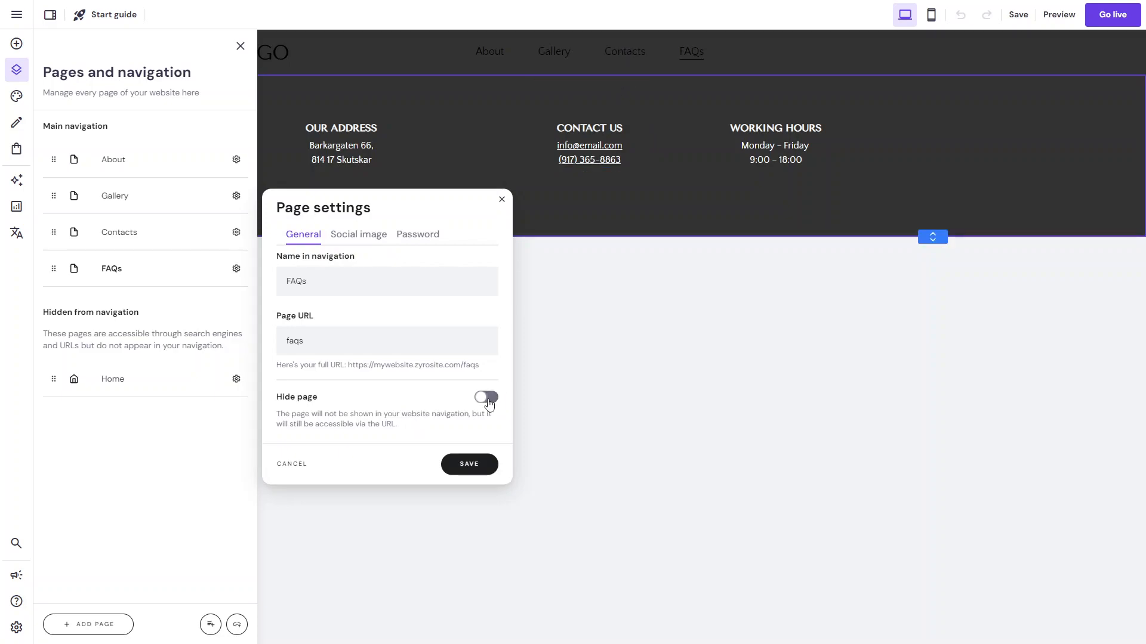
Upload the PT Logo file to the media library and use it as the FAQs page's social image.
click(351, 239)
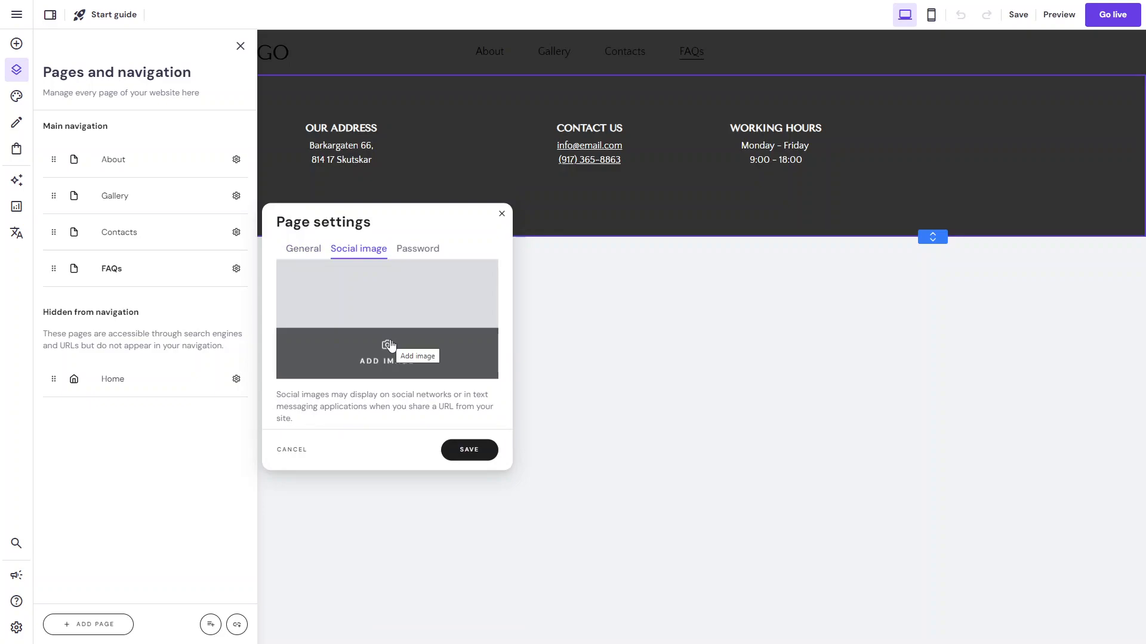
click(346, 320)
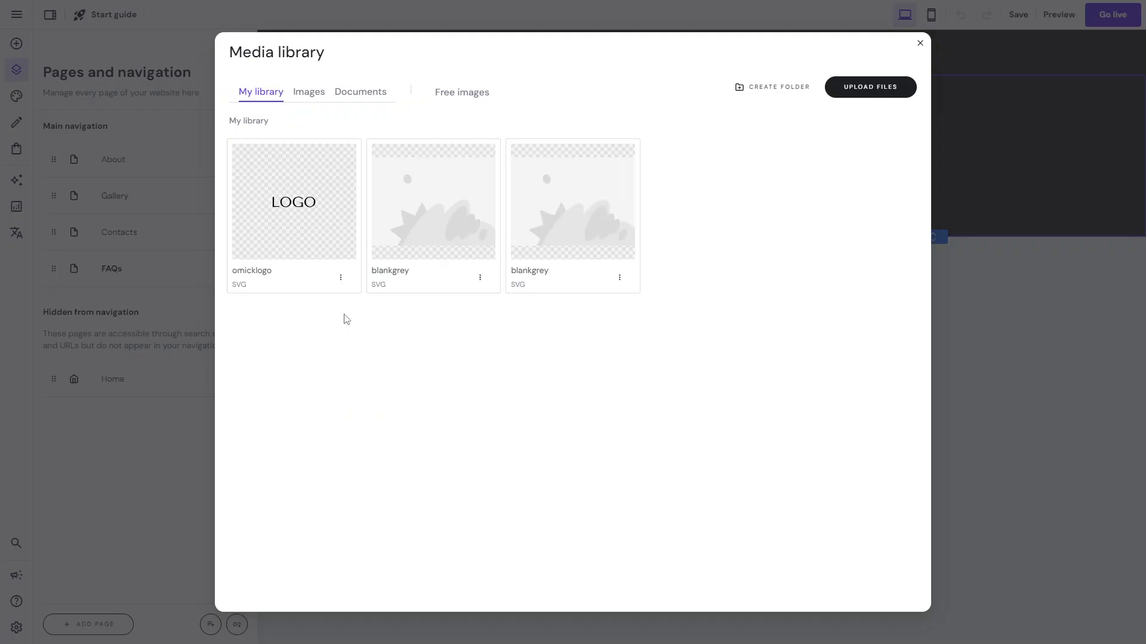
click(878, 87)
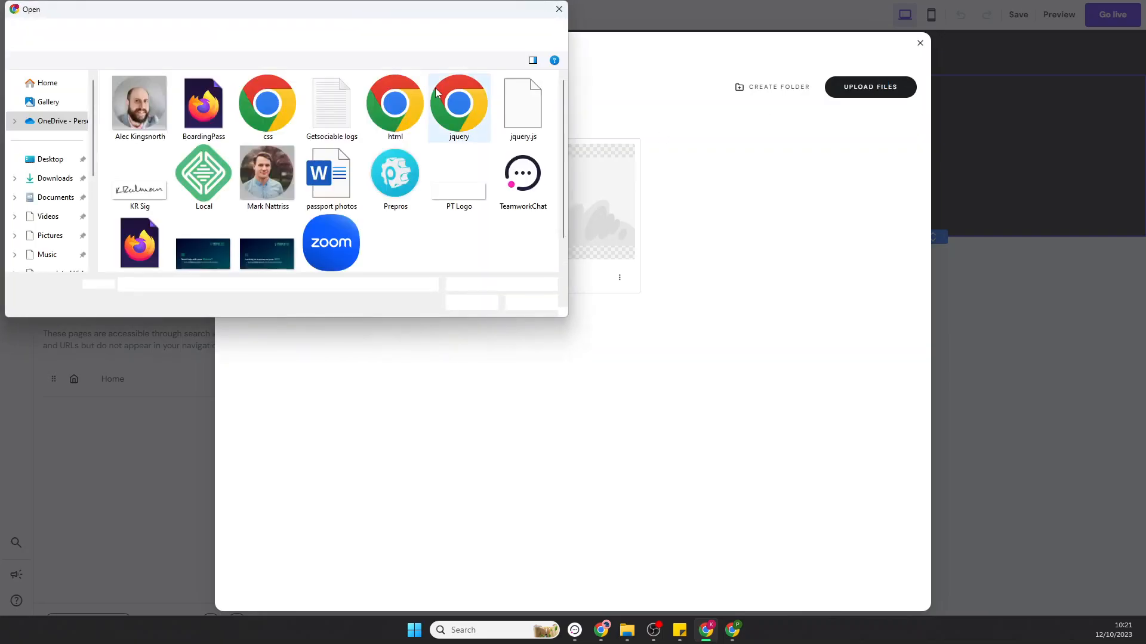
click(458, 205)
click(472, 303)
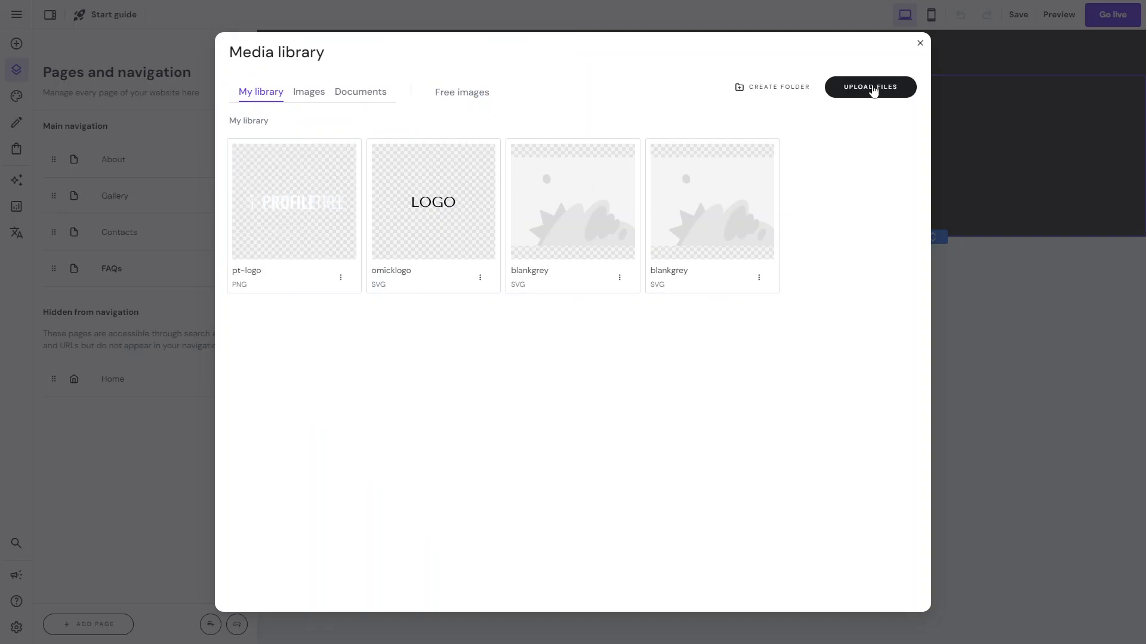
click(875, 90)
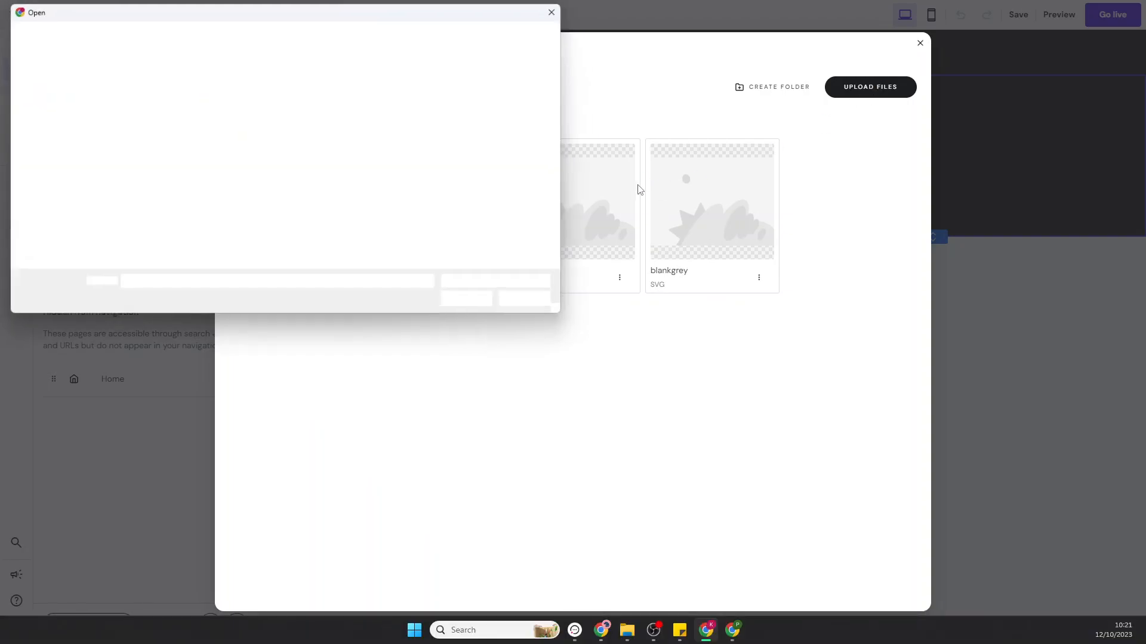
click(558, 10)
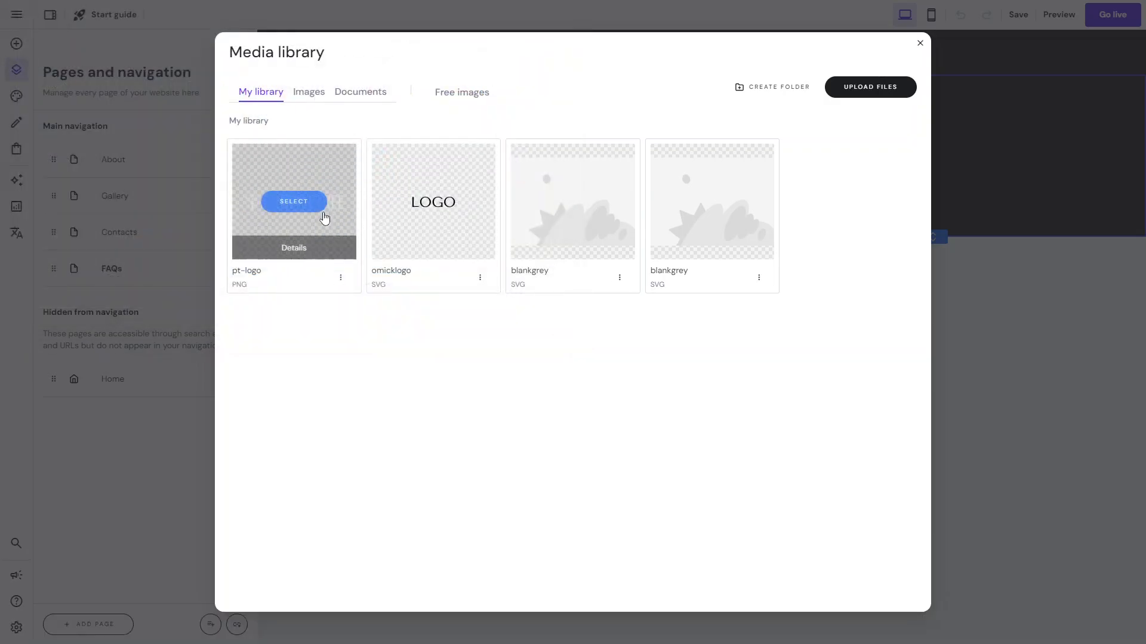
click(297, 199)
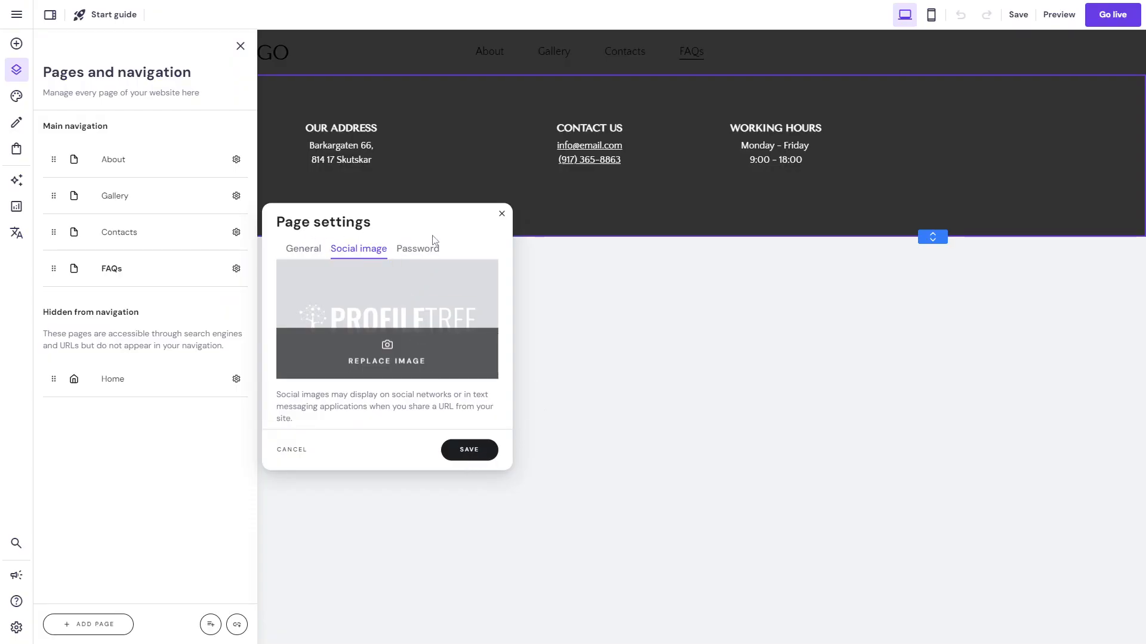
Try password protection on the FAQs page, look at its design options, and turn it back off.
click(418, 249)
click(476, 327)
scroll(476, 328, down, 1)
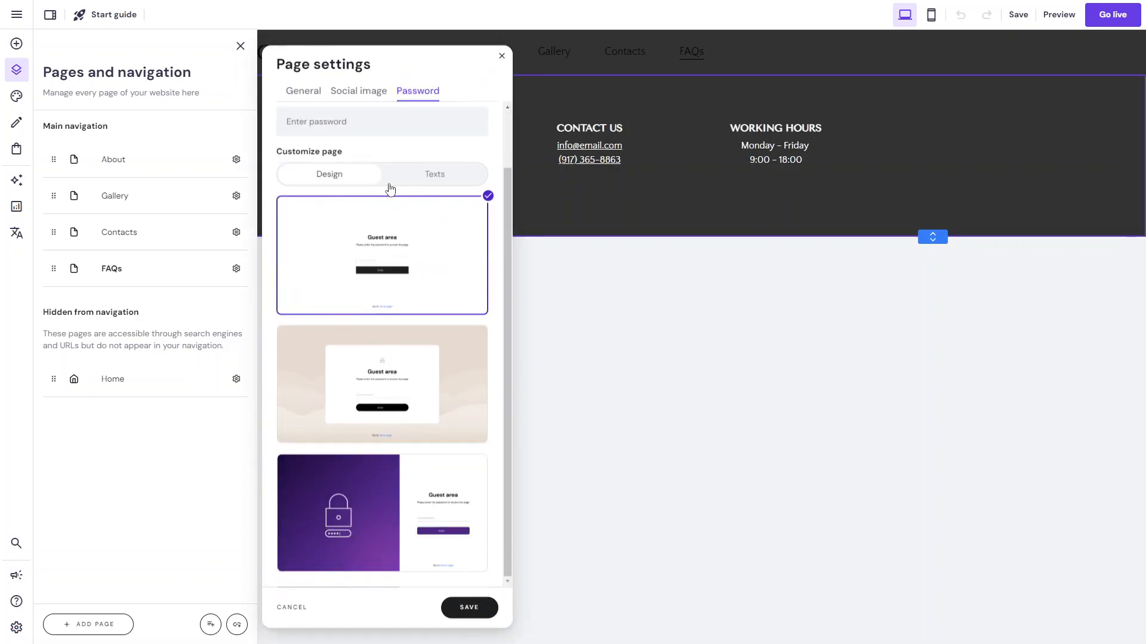
scroll(401, 454, up, 1)
click(474, 123)
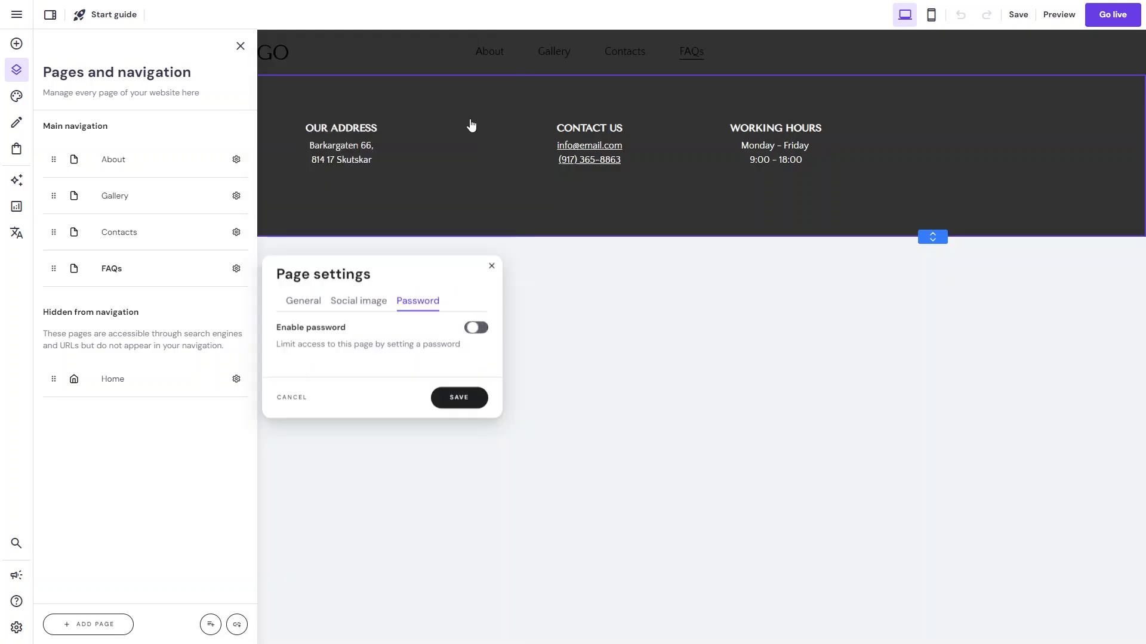
Save the FAQs page settings and return to the Home page.
click(457, 398)
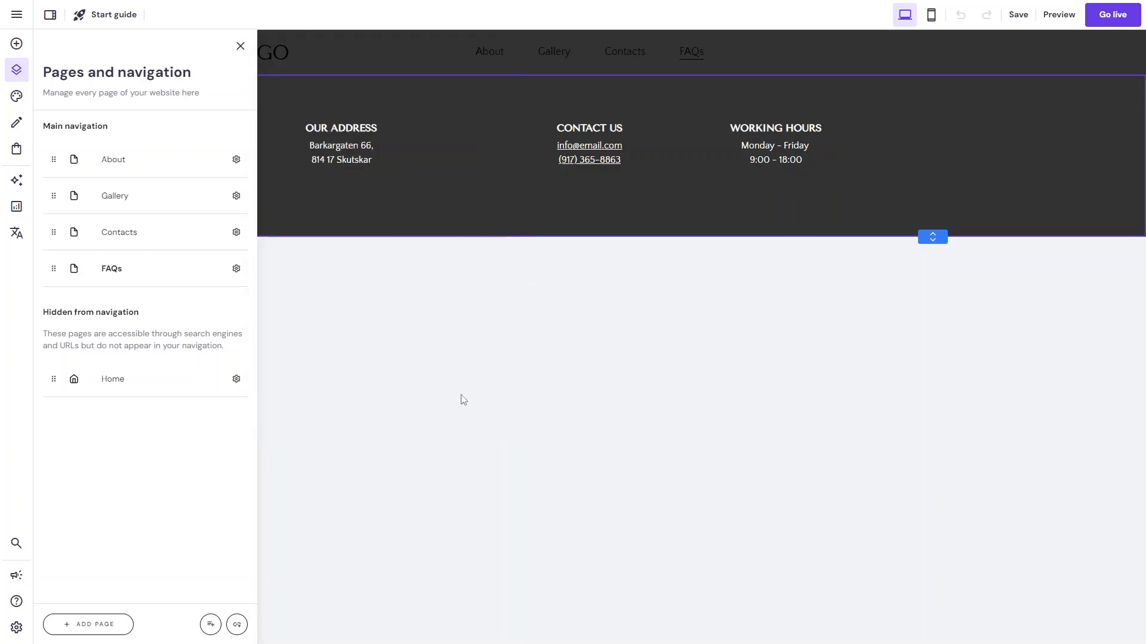
click(241, 46)
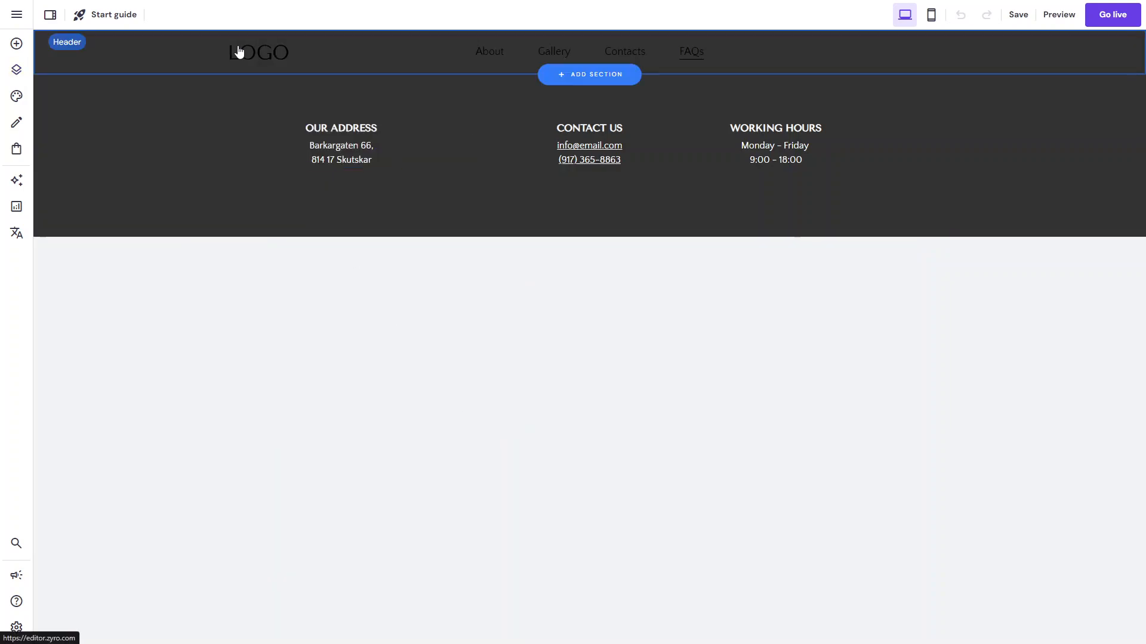
click(276, 56)
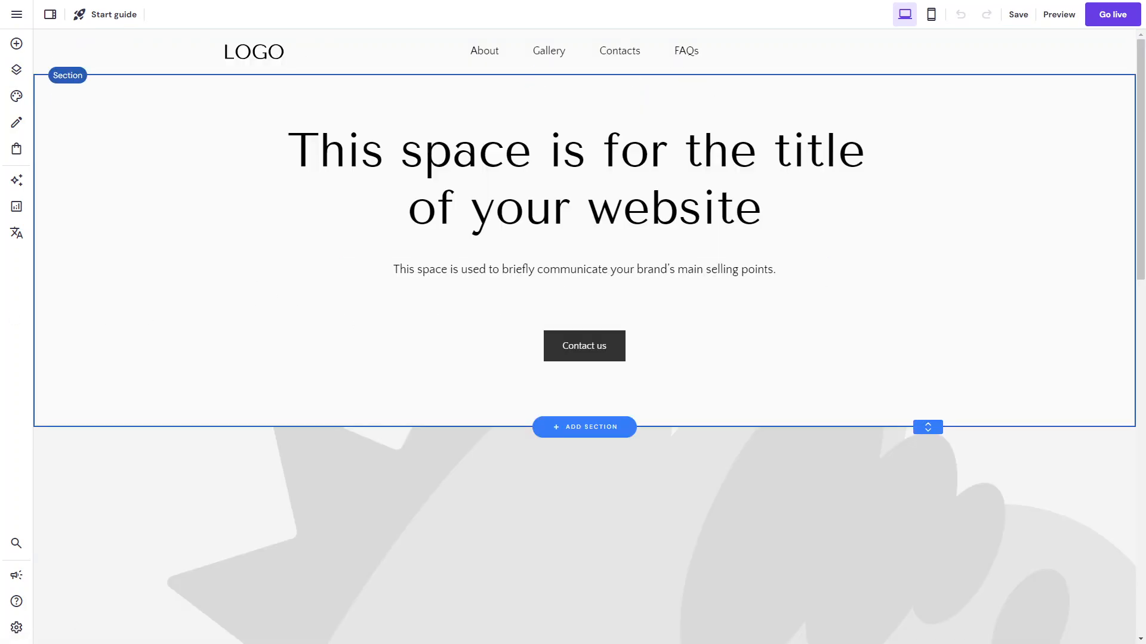
Replace the header's logo with the pt-logo image and slightly increase the logo width.
click(827, 52)
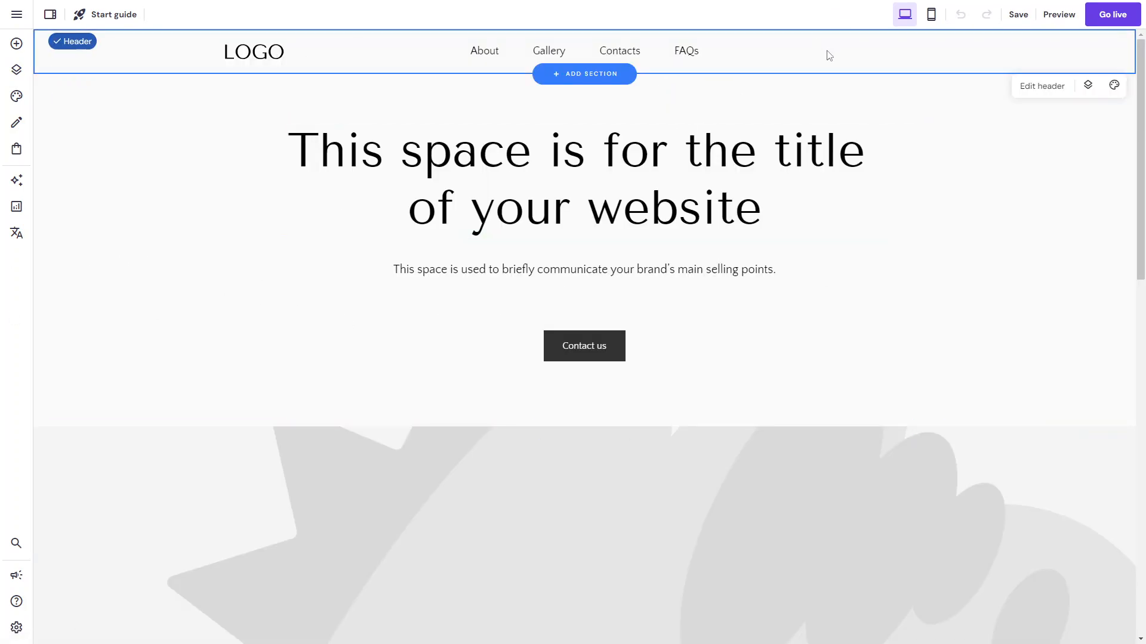
click(1041, 95)
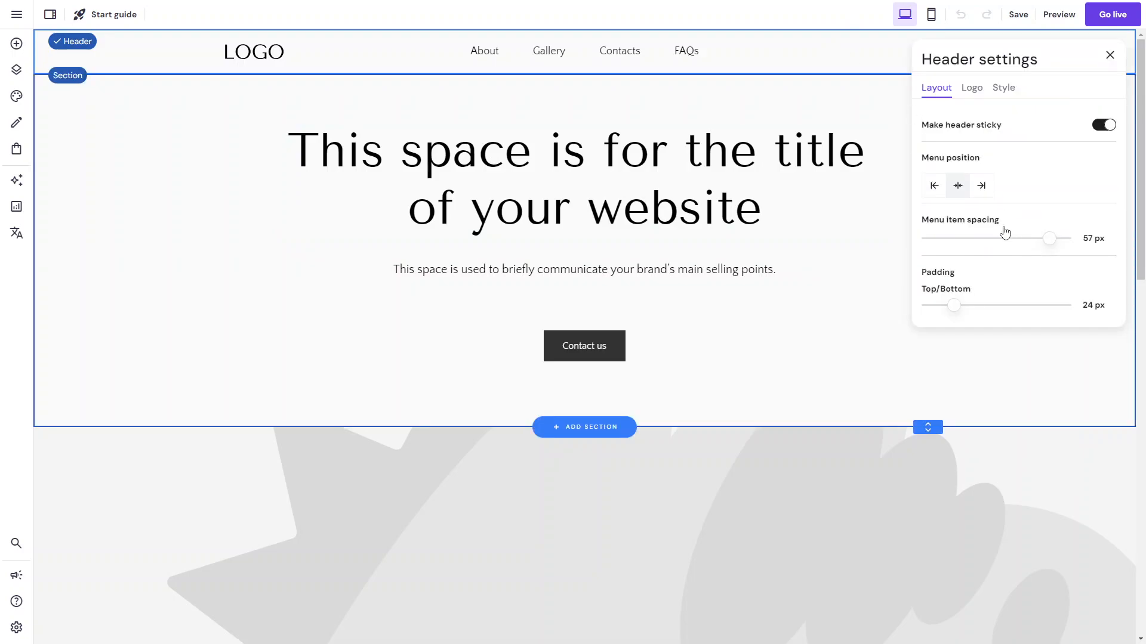
click(978, 96)
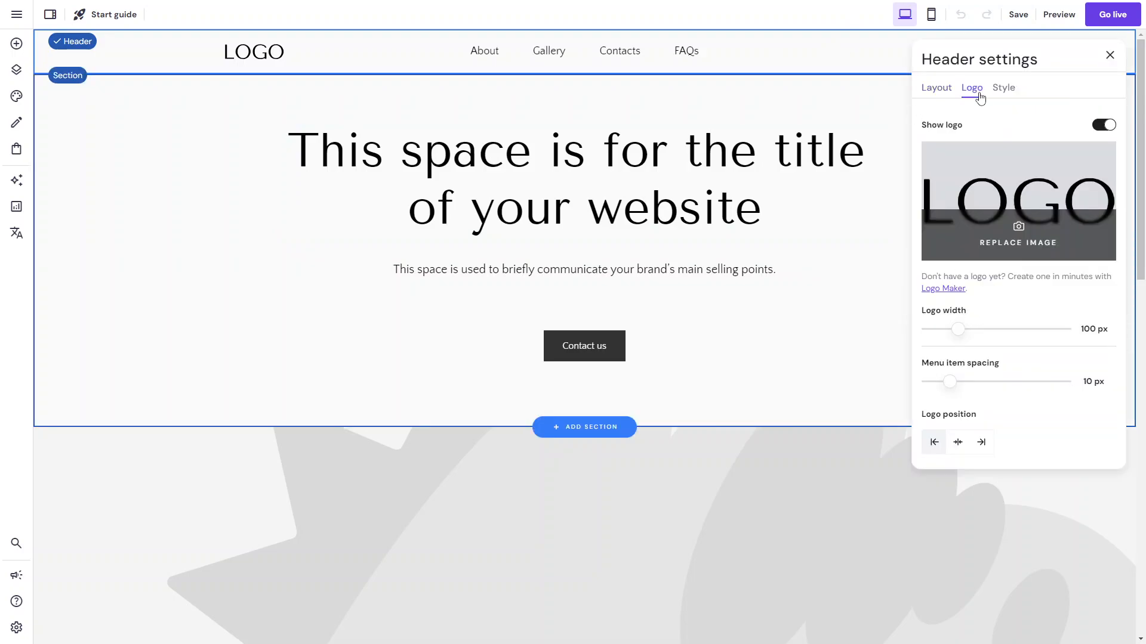
click(1019, 190)
click(300, 227)
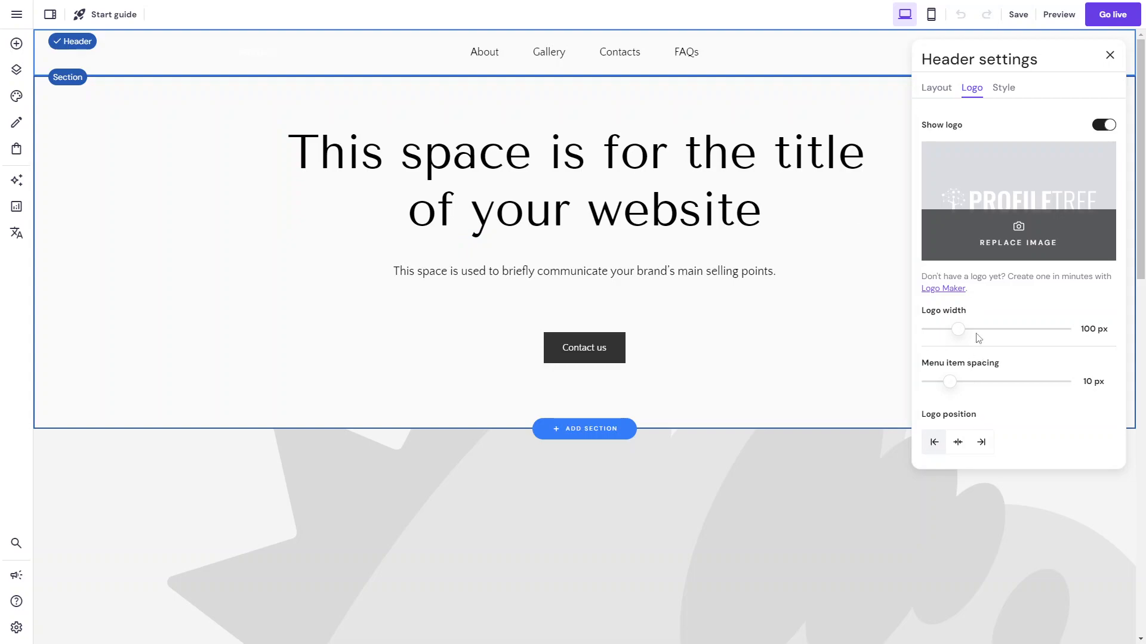
drag(959, 336, 971, 334)
Turn off the transparent header and set the header background to green.
click(1005, 90)
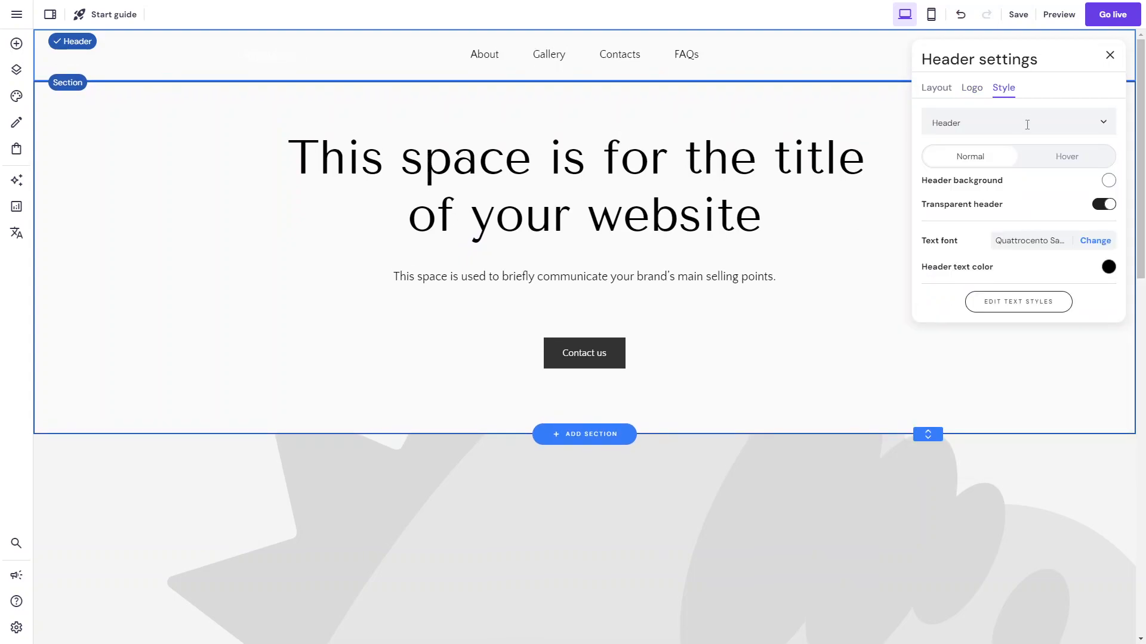
scroll(754, 273, down, 4)
scroll(755, 273, up, 4)
click(1100, 206)
click(1109, 185)
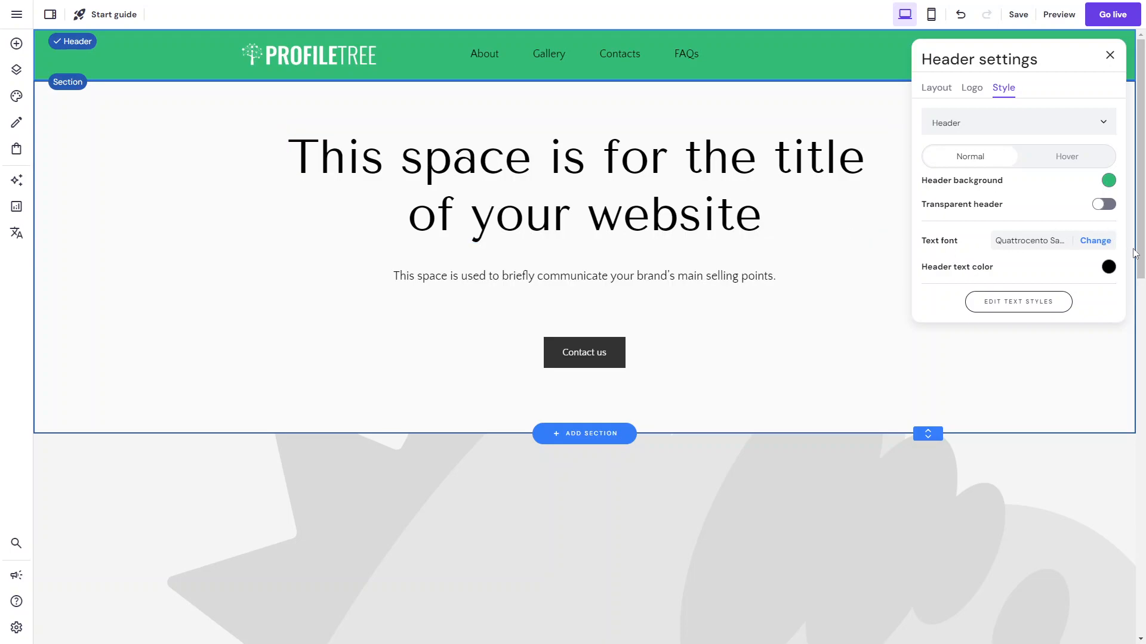
Set the header text color to white and close the header settings.
click(1108, 266)
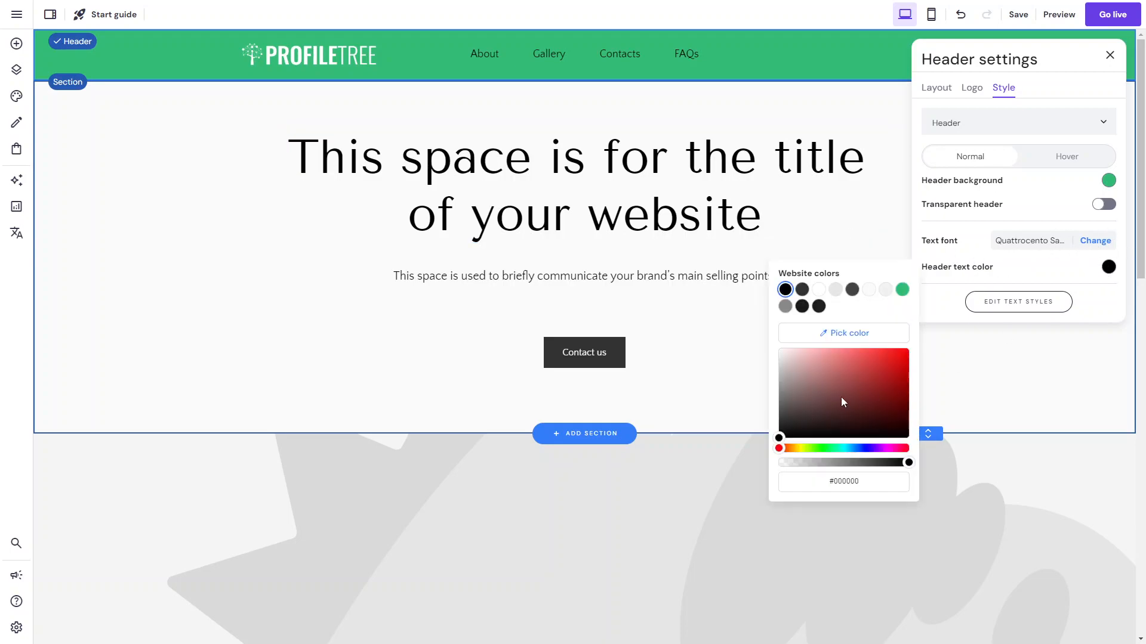
click(819, 290)
click(1068, 274)
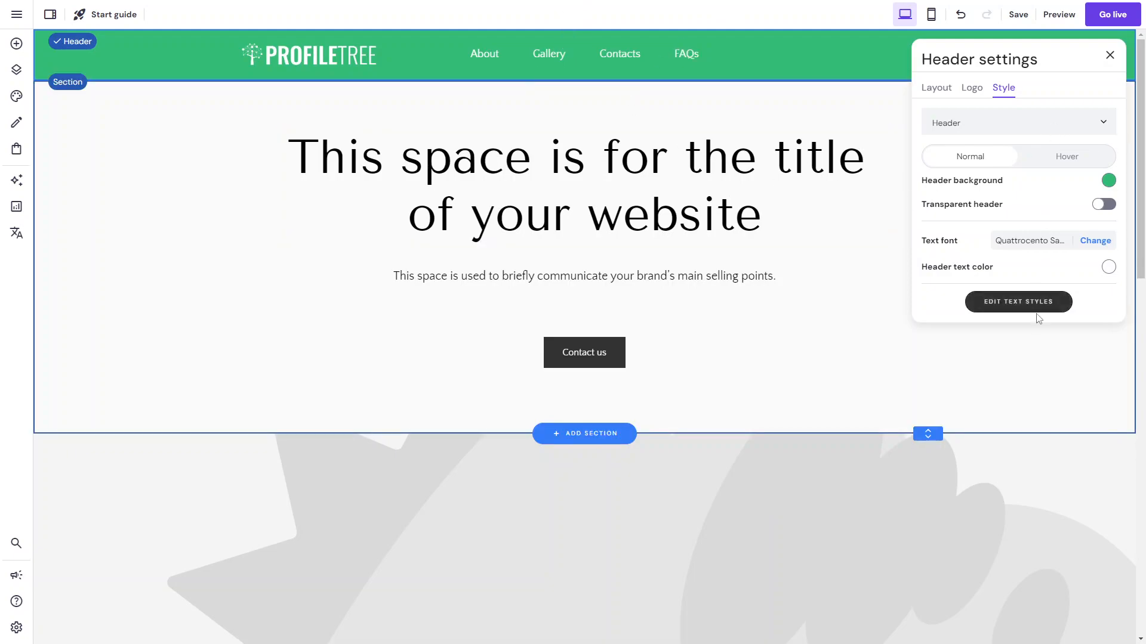
click(1109, 55)
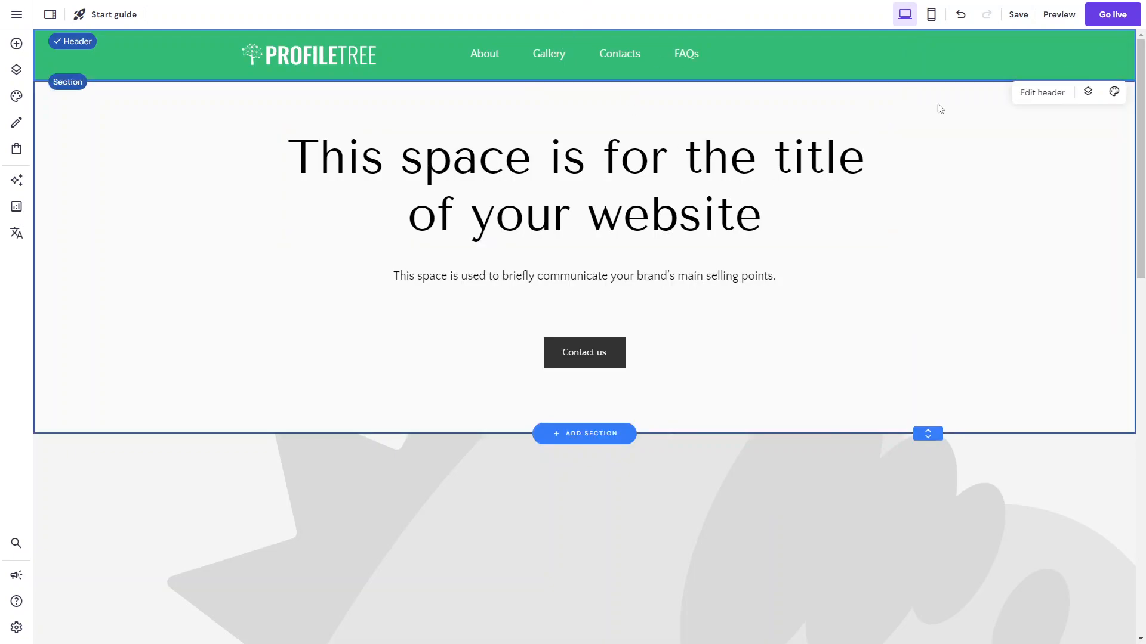
Check the list of pages in the navigation and look through the Home page's sections.
click(1096, 100)
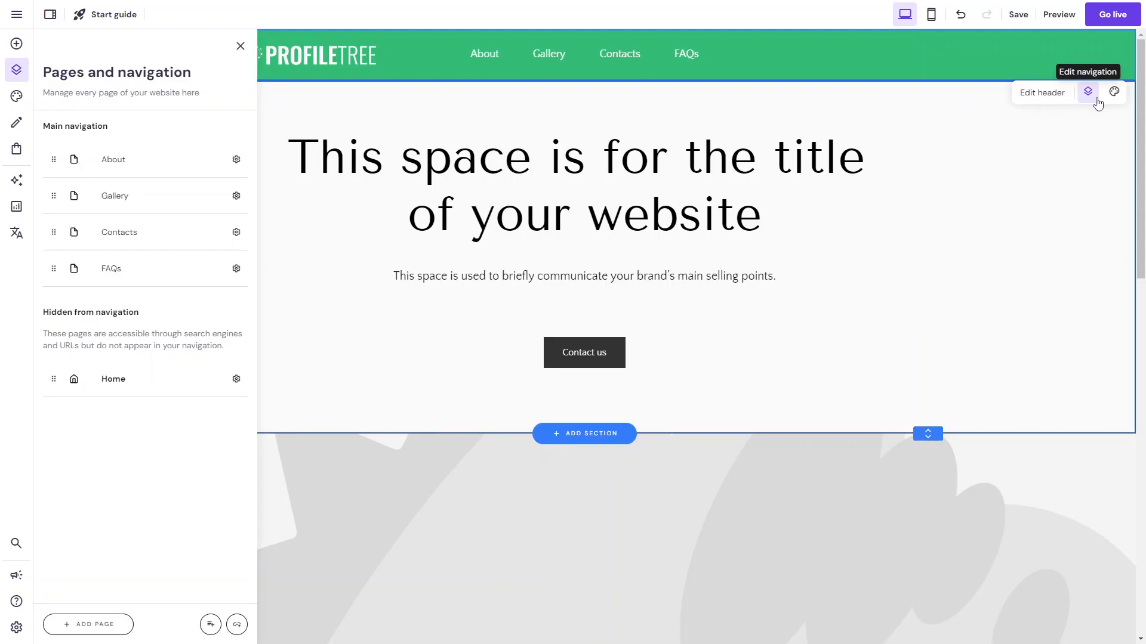
click(241, 46)
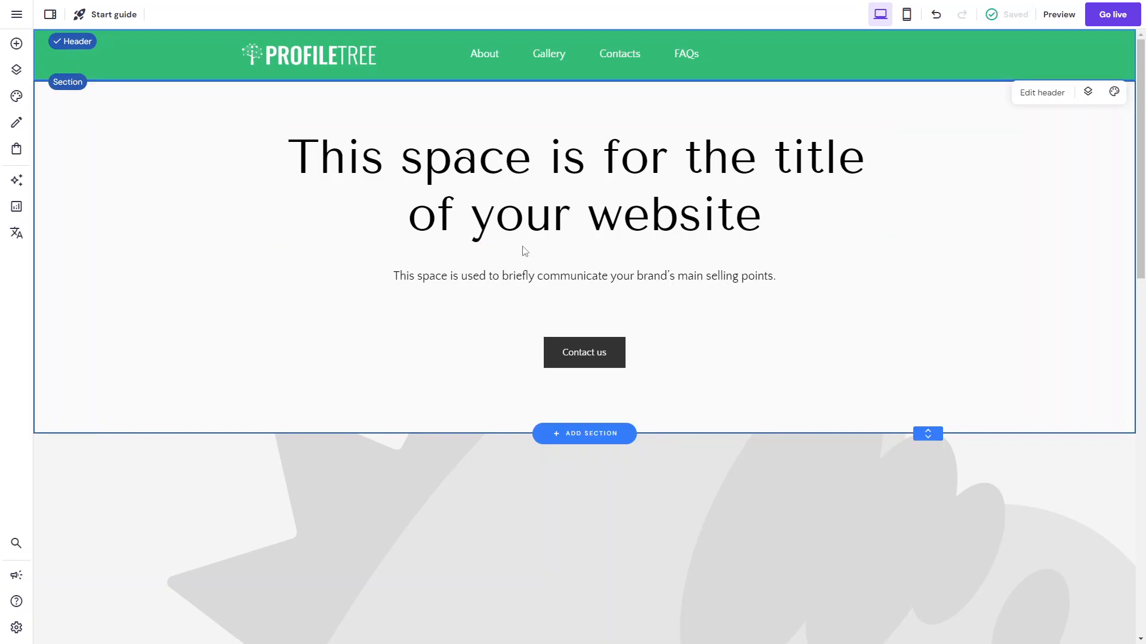
scroll(521, 108, down, 10)
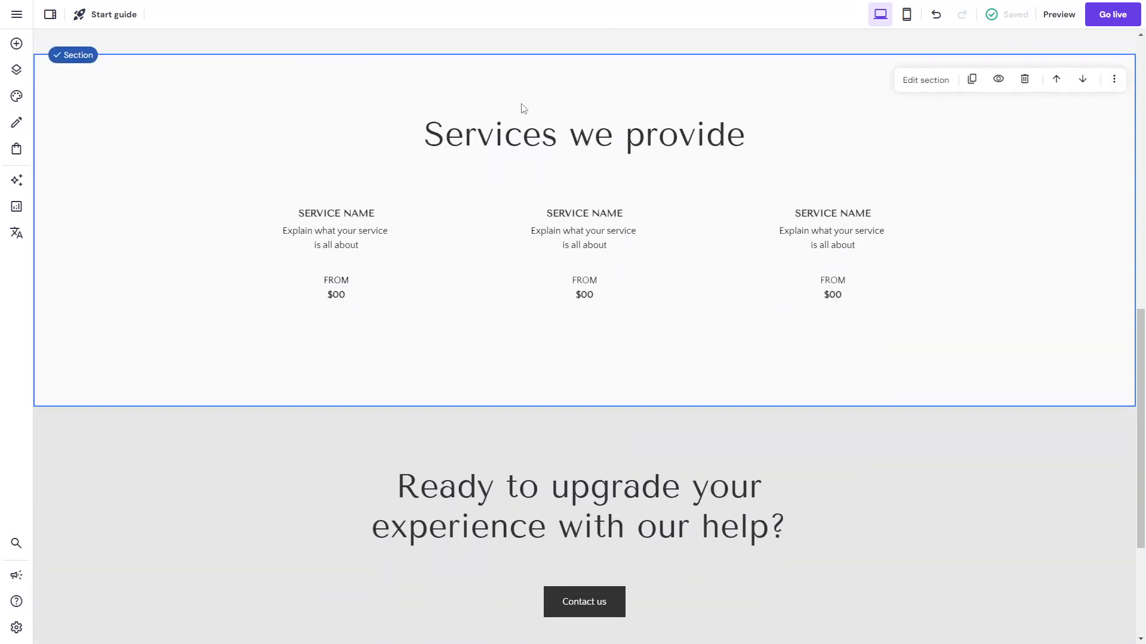
scroll(520, 109, down, 3)
scroll(520, 109, up, 15)
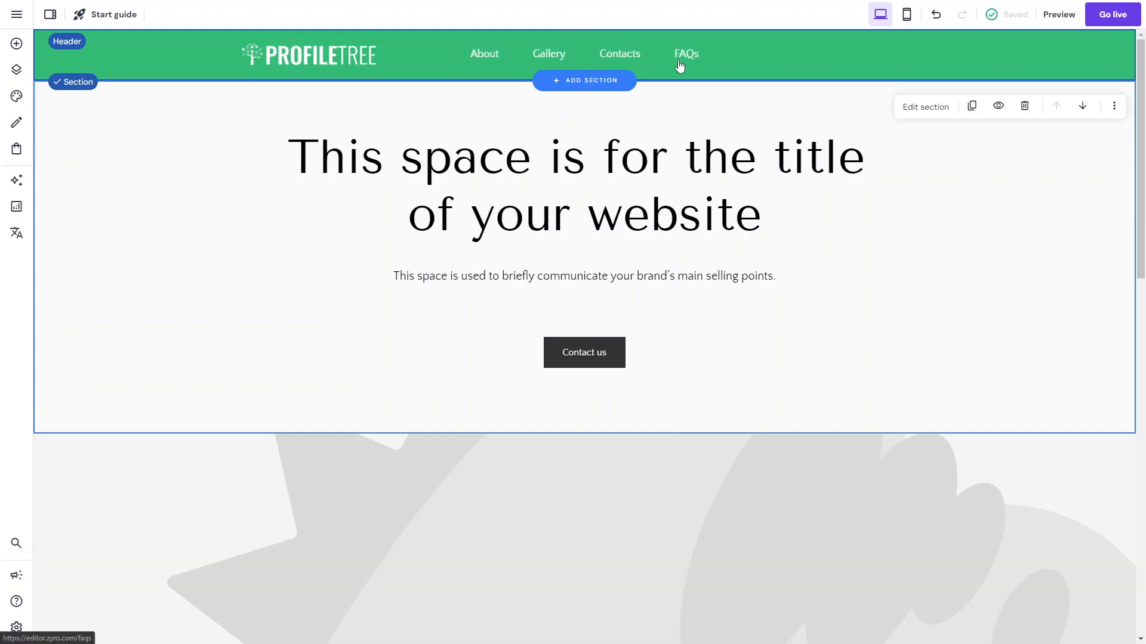
Show the social icons in the header's style settings and close the header settings.
click(803, 53)
click(1059, 93)
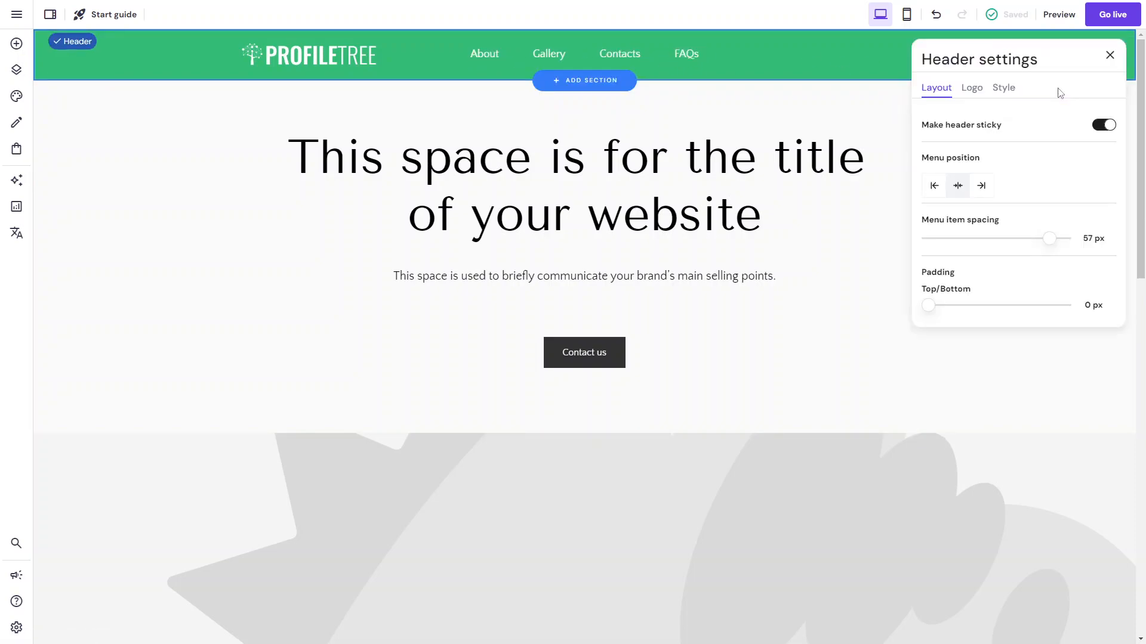
click(971, 89)
click(1002, 90)
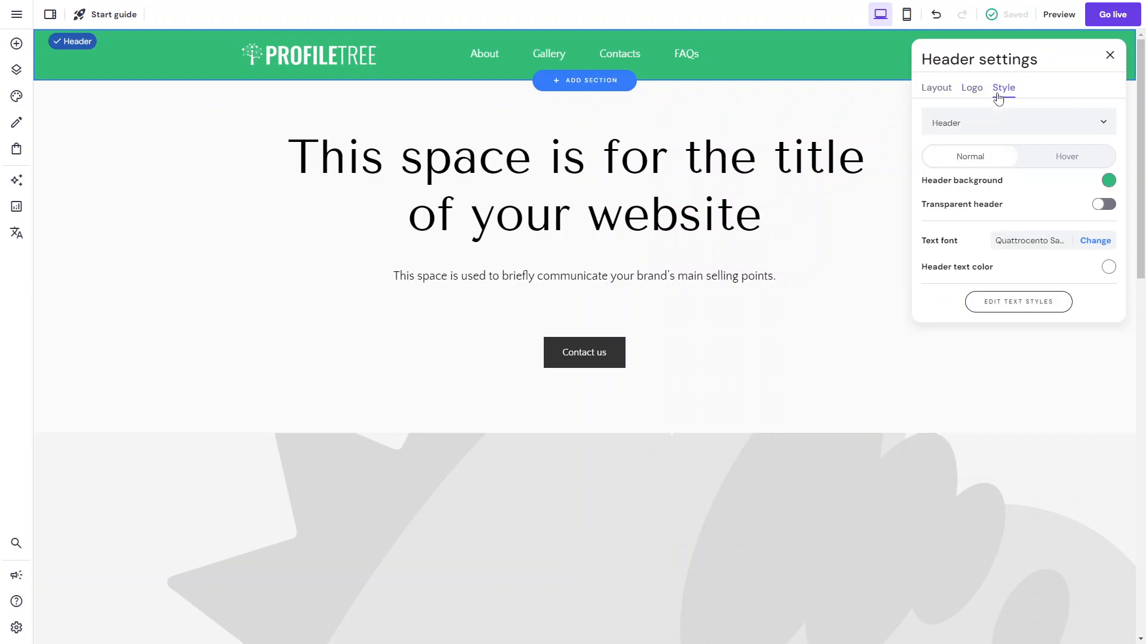
click(1067, 158)
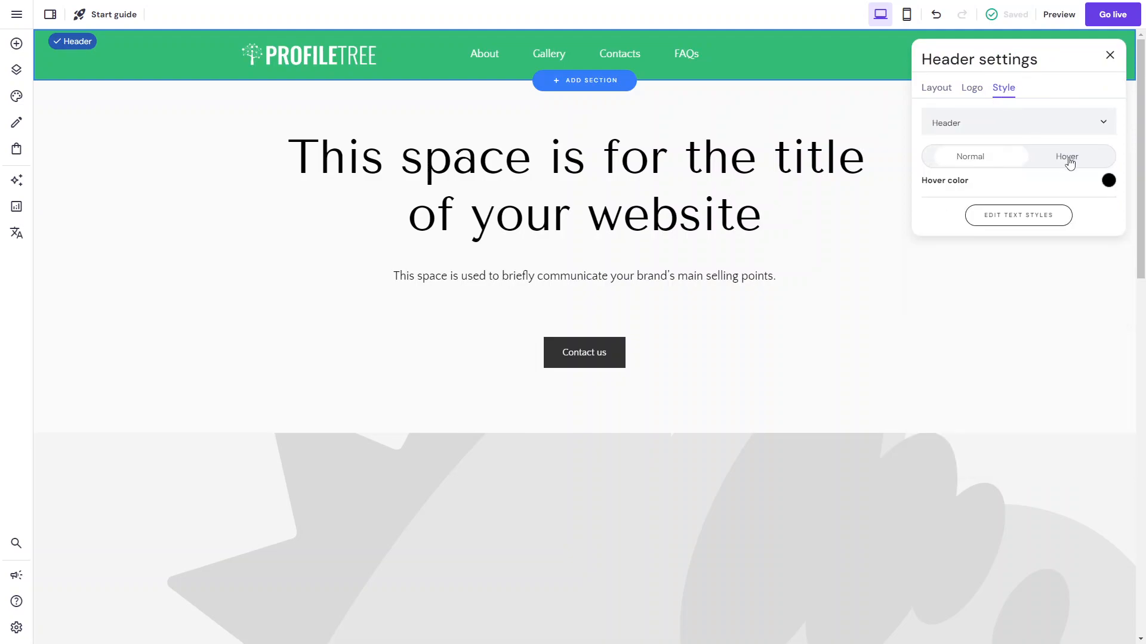
click(971, 166)
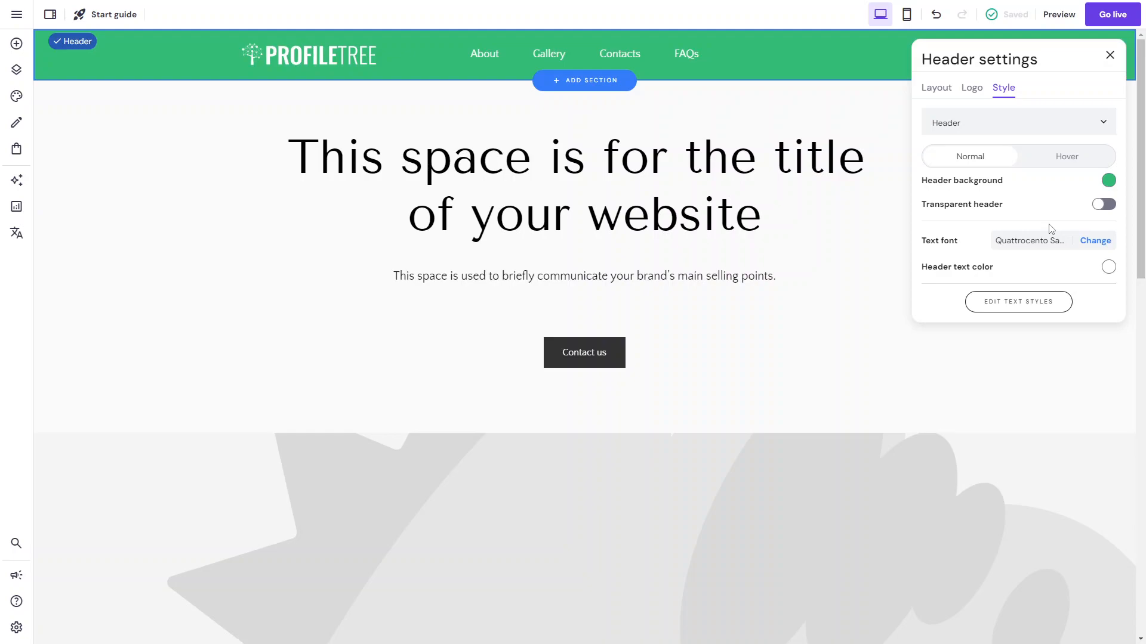
click(1029, 121)
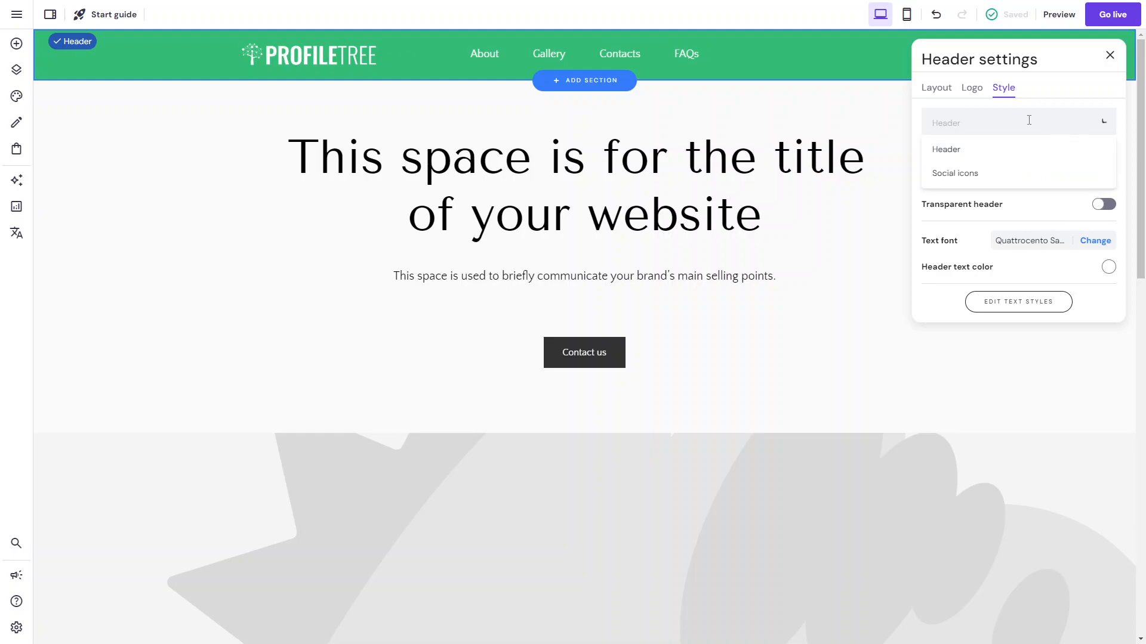
click(1001, 173)
click(1102, 161)
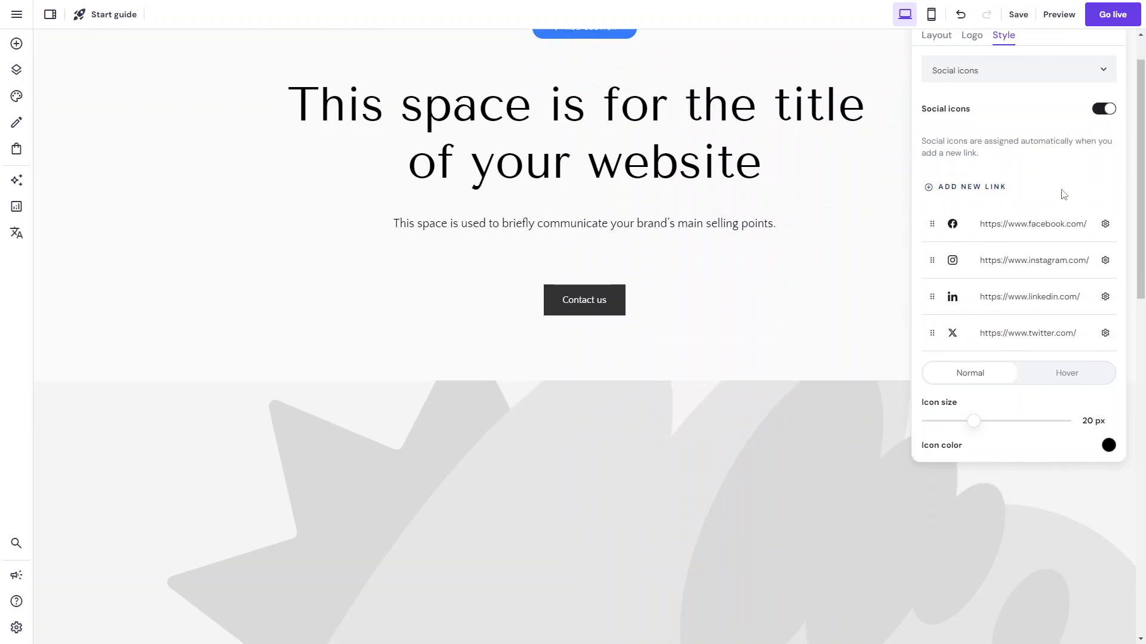
click(996, 124)
click(984, 173)
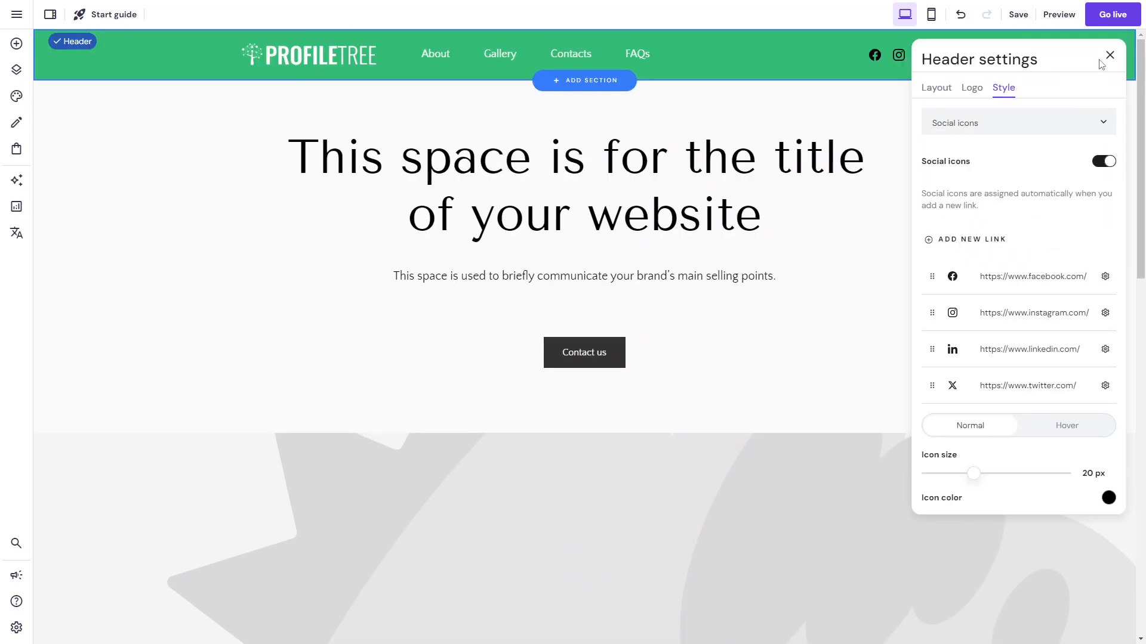
click(1110, 55)
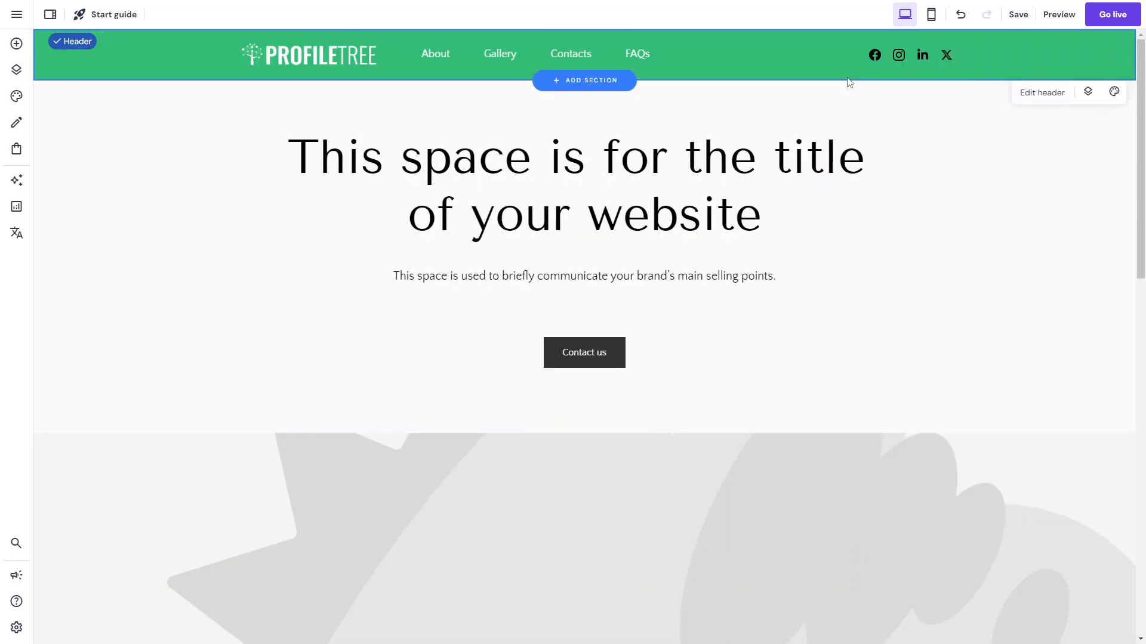
Set the normal color of the header's social icons to white and check their hover color setting.
click(1055, 93)
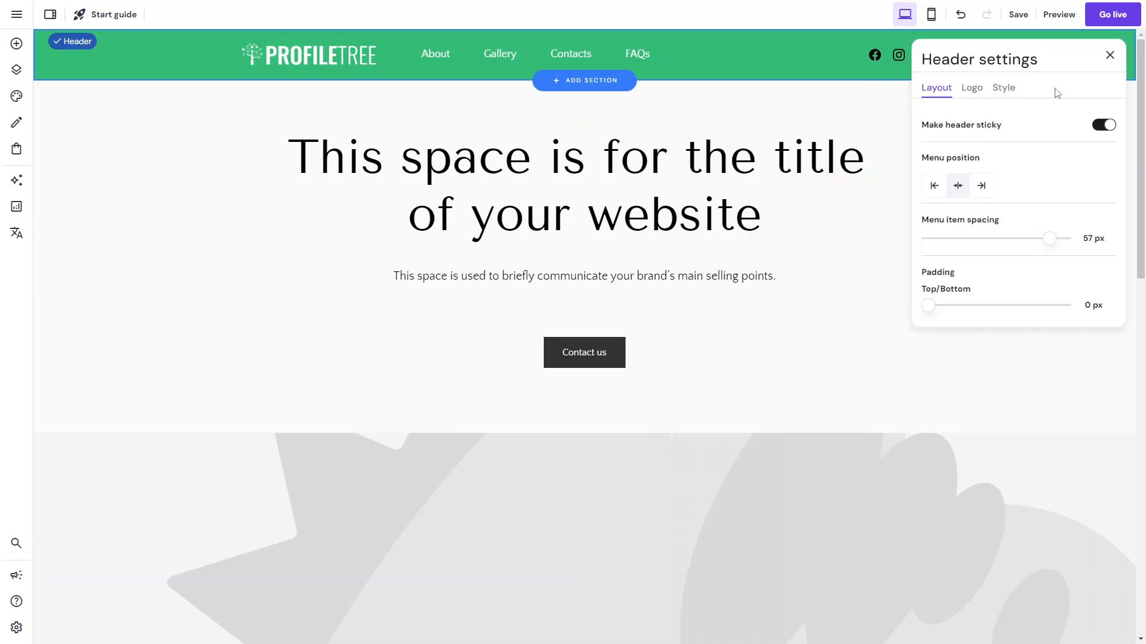
click(995, 91)
click(998, 118)
click(966, 192)
click(1012, 118)
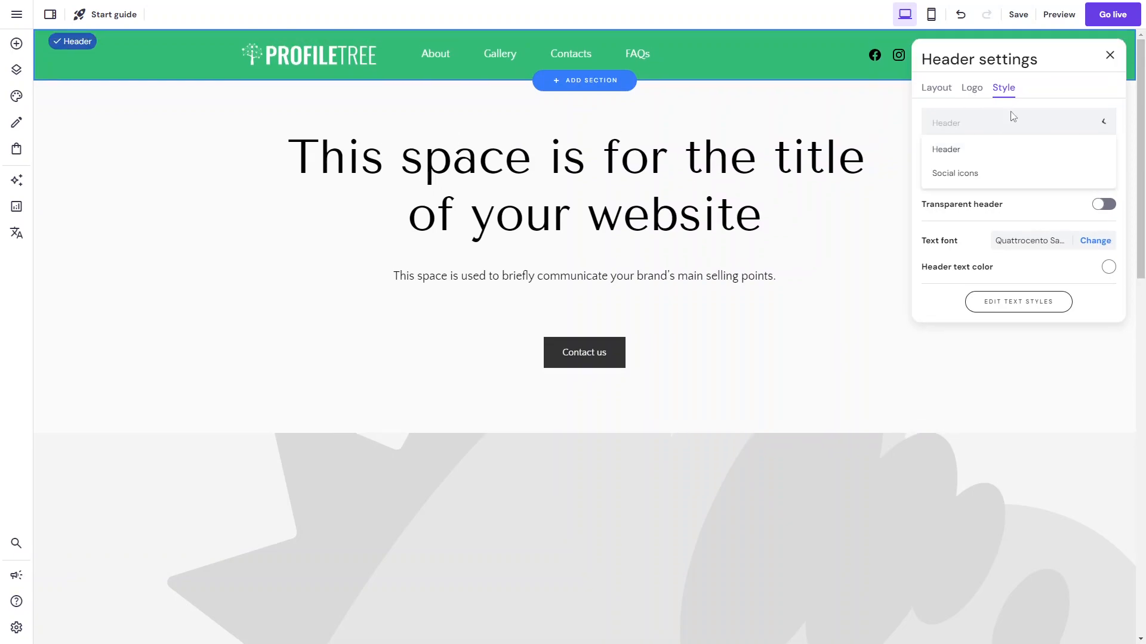
click(957, 179)
scroll(1018, 292, down, 3)
scroll(1031, 312, up, 2)
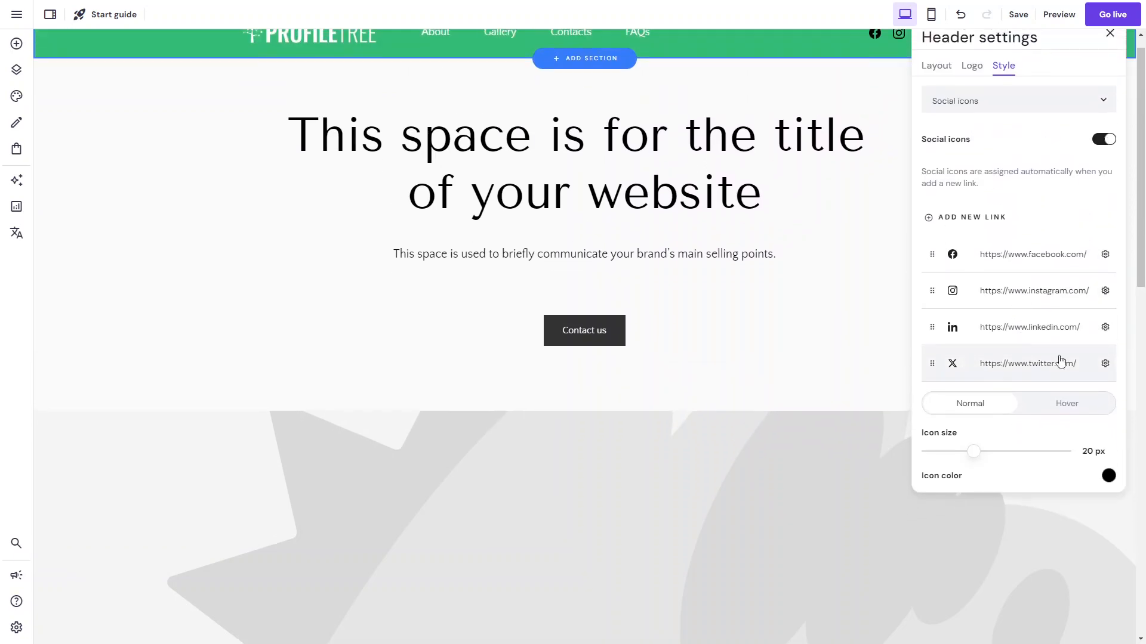
click(1109, 477)
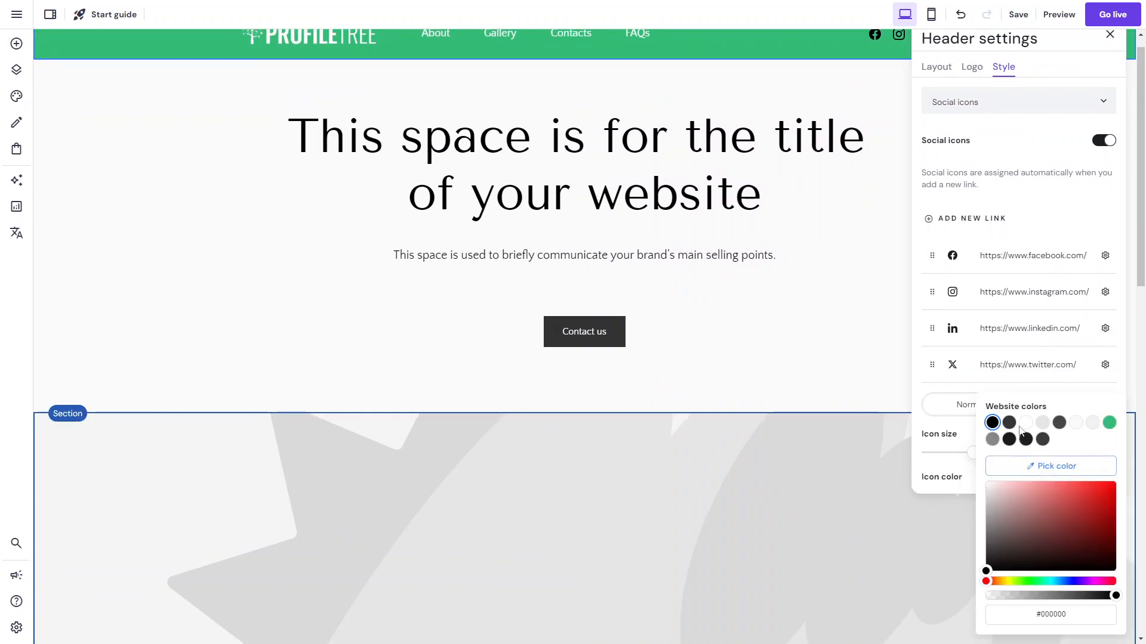
click(943, 434)
click(1054, 407)
scroll(895, 89, up, 1)
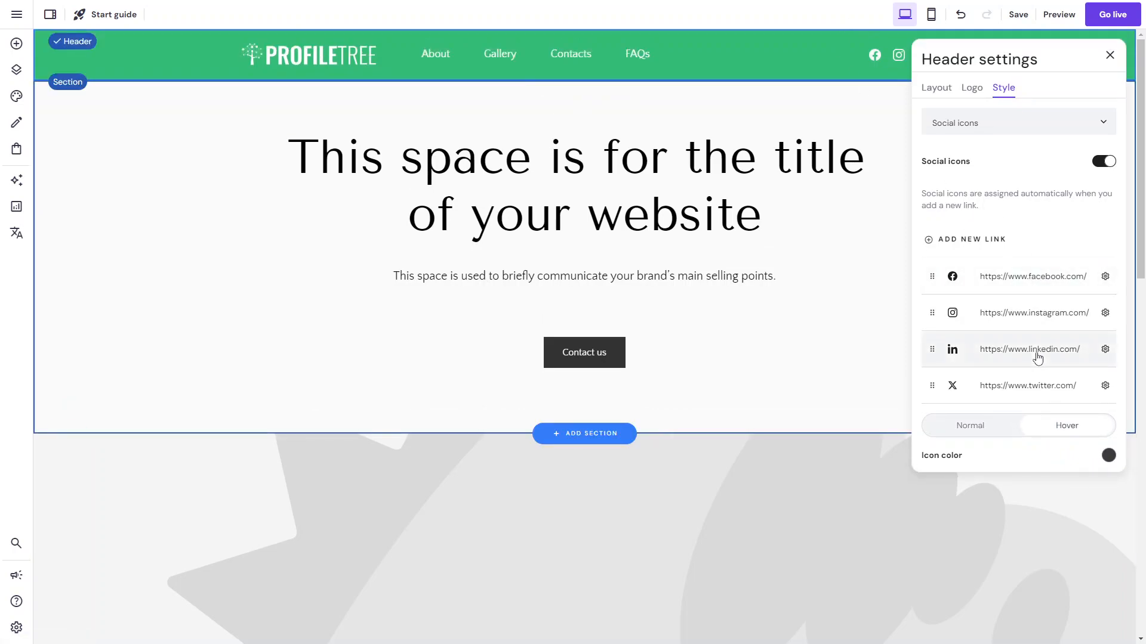
click(1105, 278)
click(1075, 310)
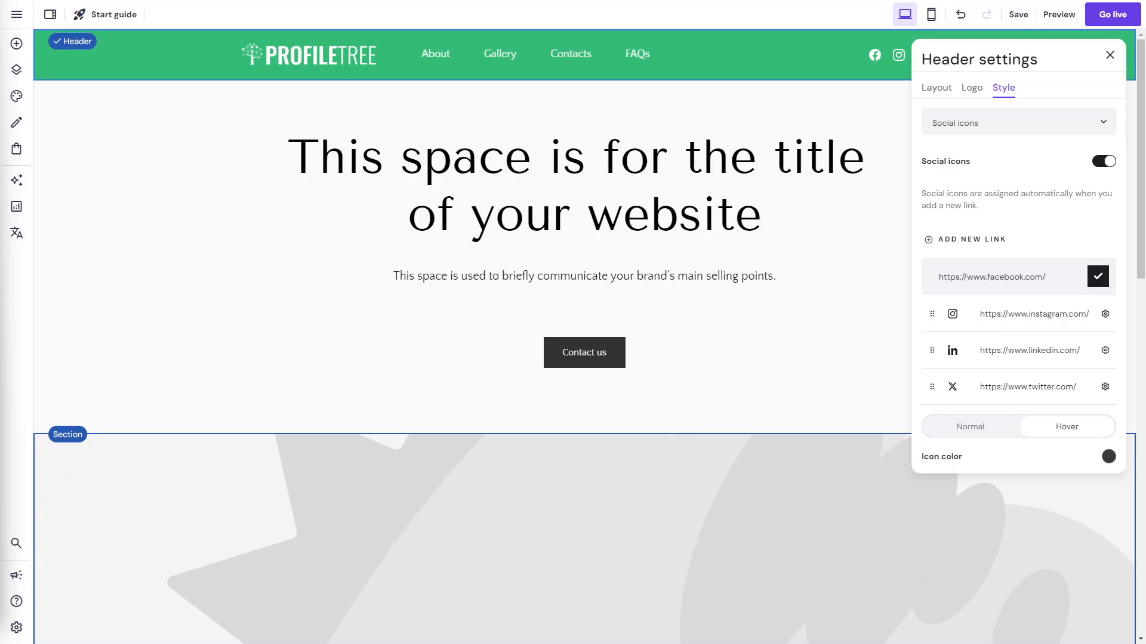
click(997, 285)
key(ctrl+a)
text(https://www.facebook.com/ProfileTree)
click(1106, 268)
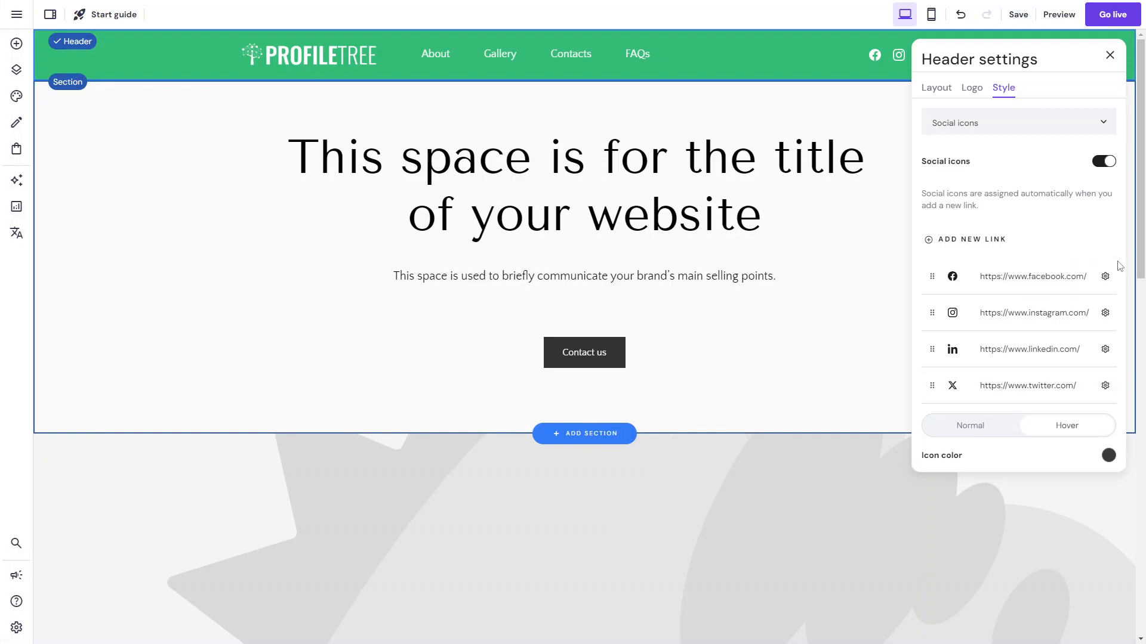
click(1107, 278)
click(1082, 310)
click(1021, 277)
key(ctrl+a)
text(https://www.facebook.com/ProfileTree/)
click(1098, 276)
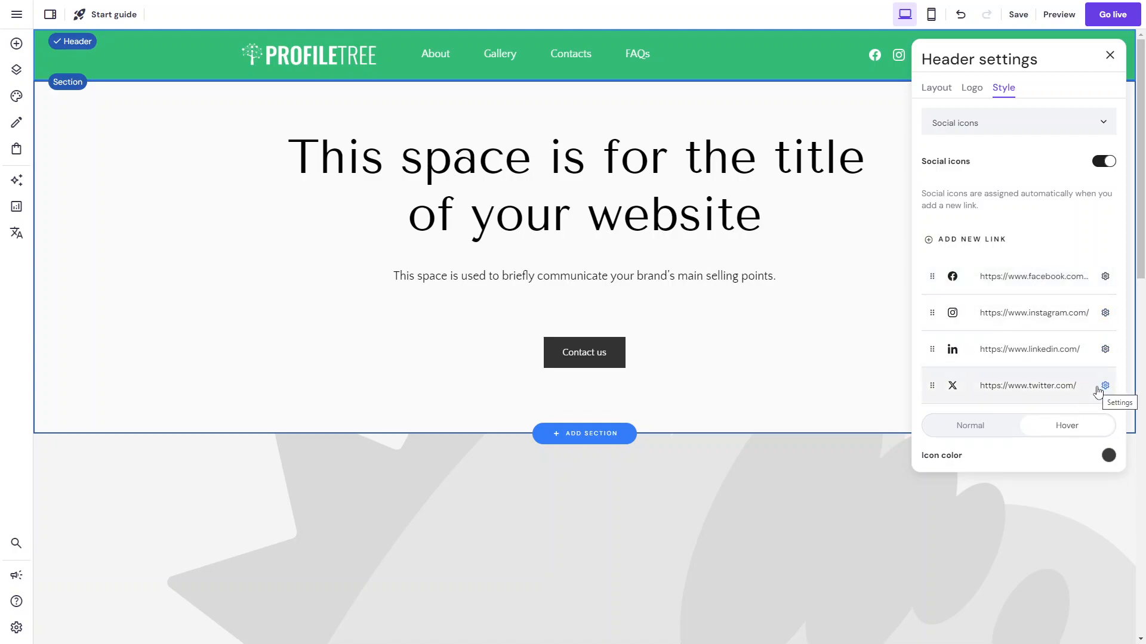
click(1105, 313)
click(1095, 365)
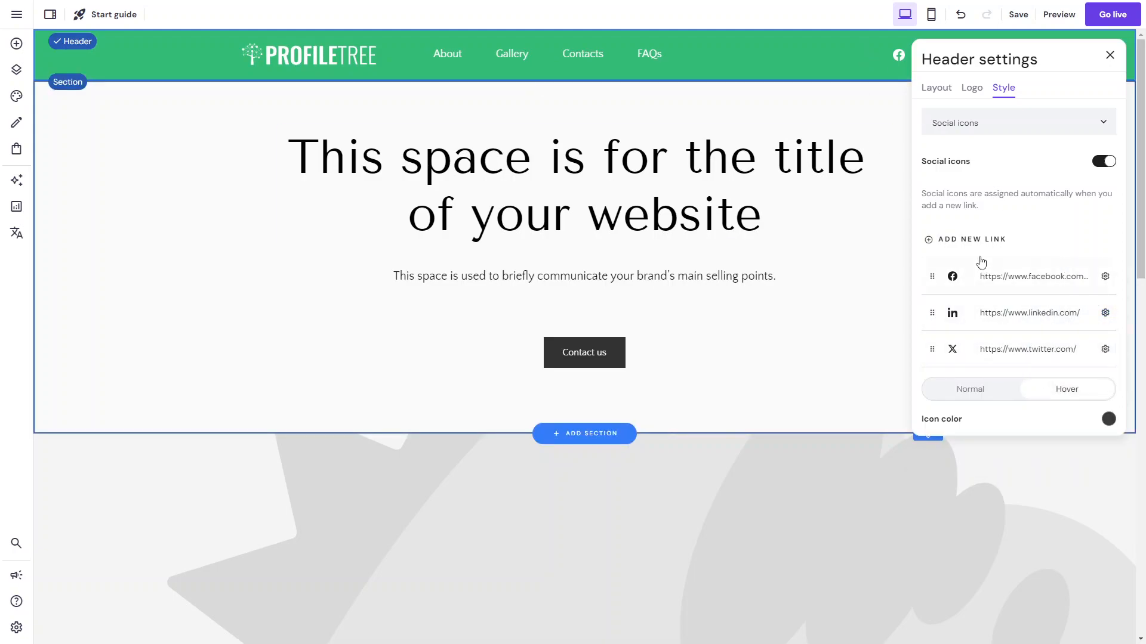
click(969, 239)
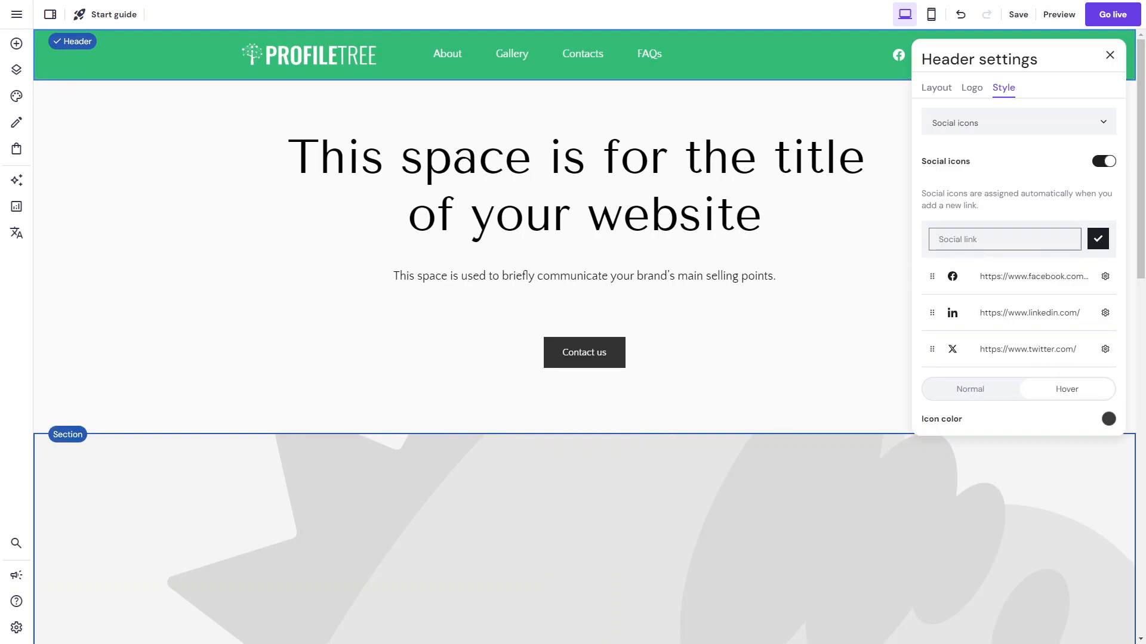
click(16, 14)
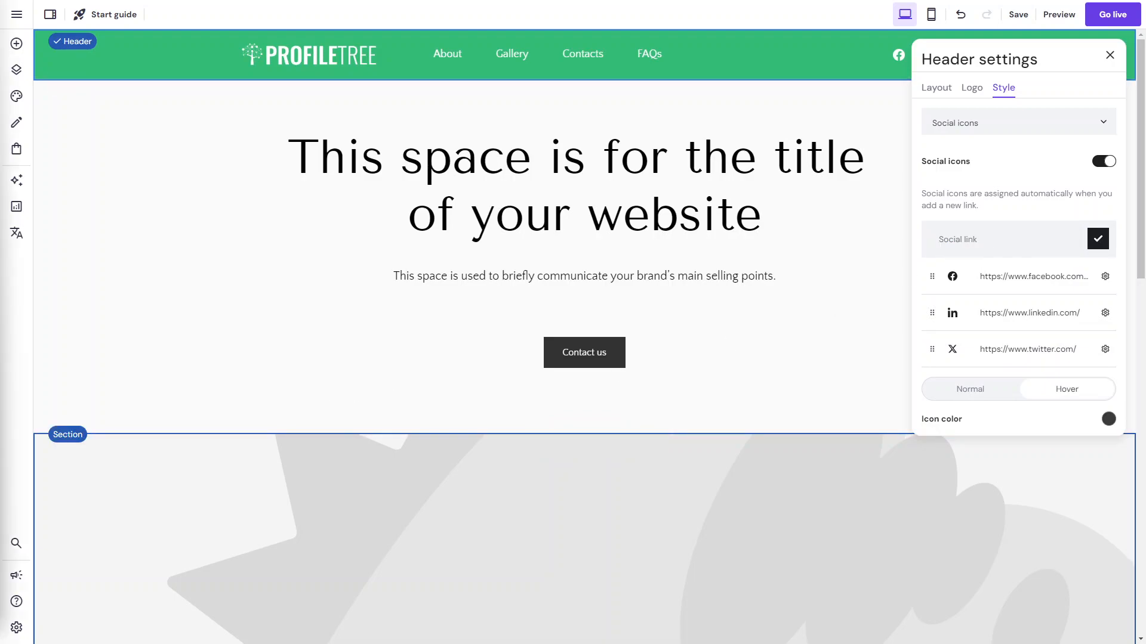
click(954, 245)
key(ctrl+v)
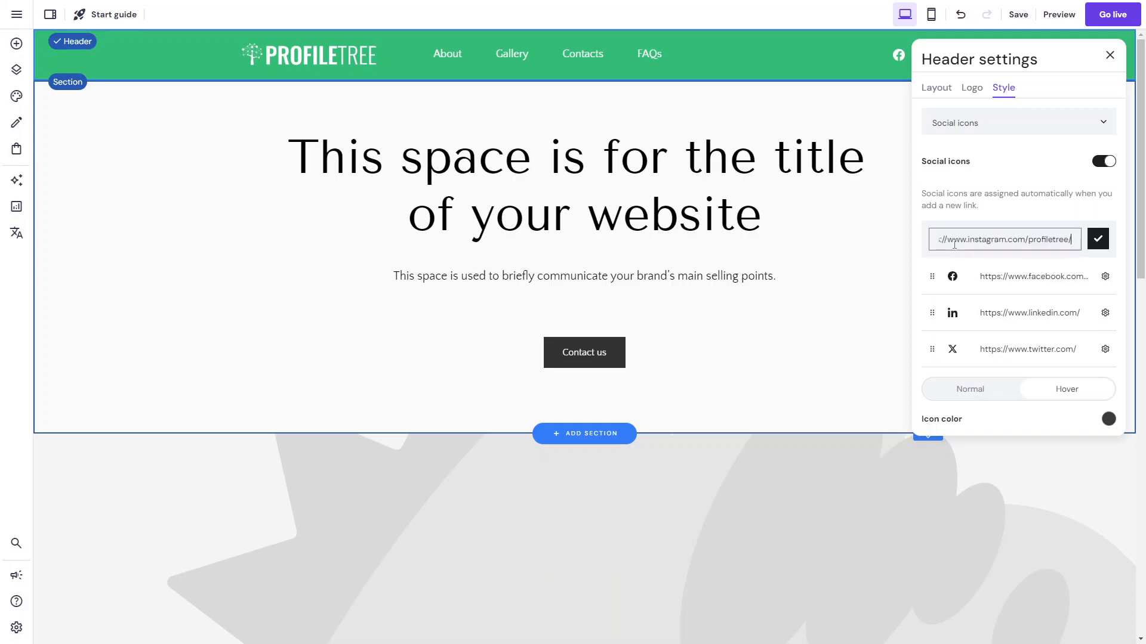
click(1096, 239)
drag(932, 385, 925, 310)
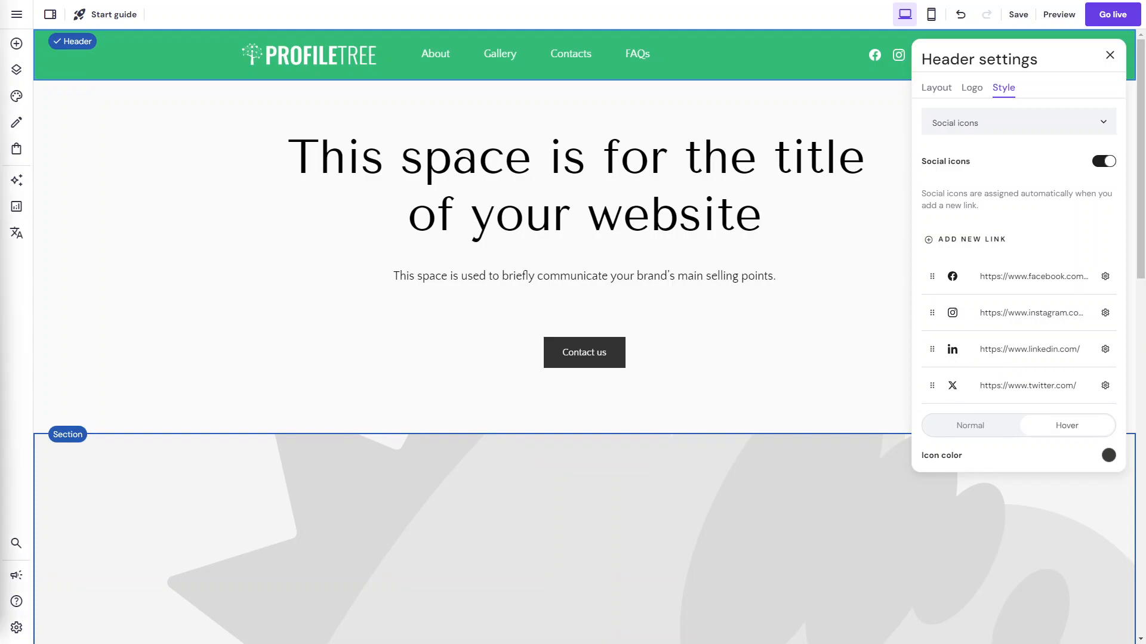
click(1105, 385)
click(1074, 417)
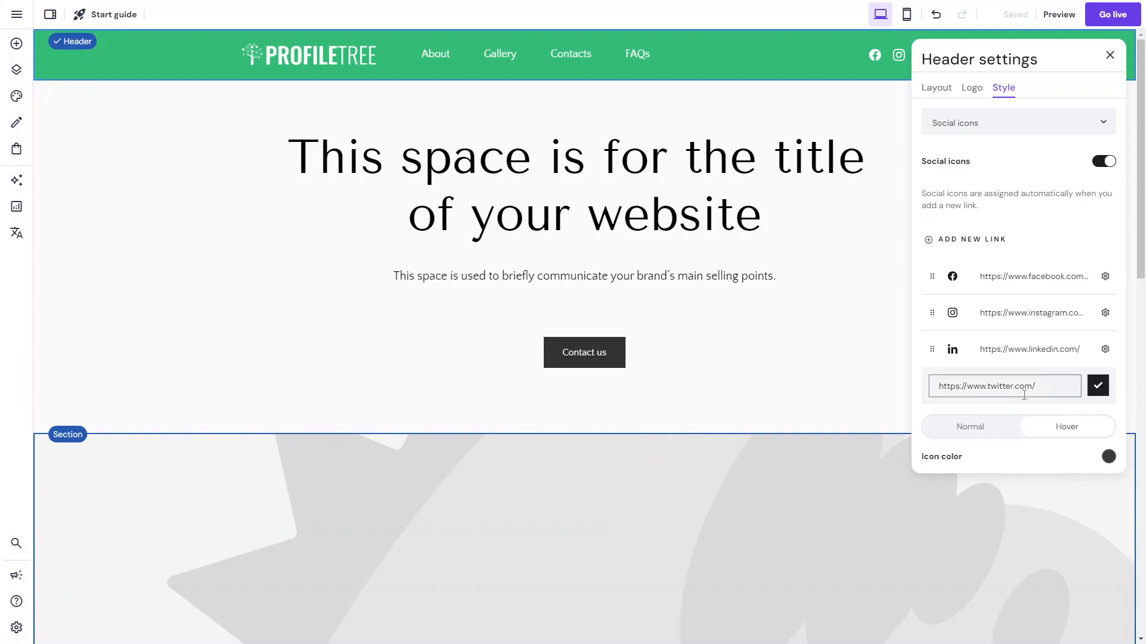
text(https://twitter.com/ProfileTree)
click(1098, 386)
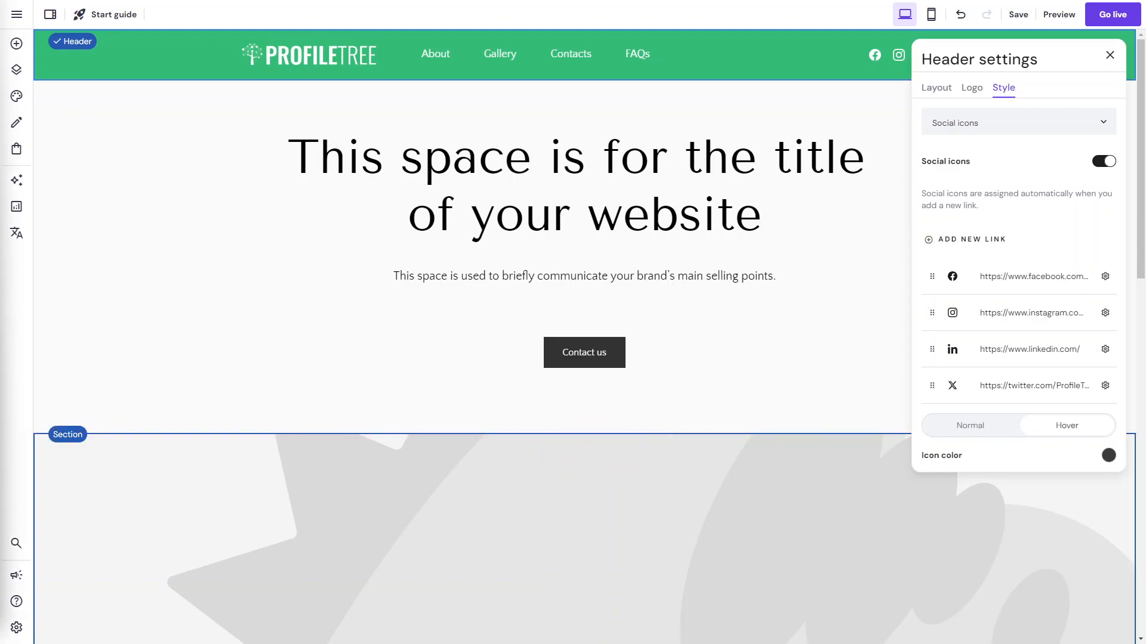
click(1105, 349)
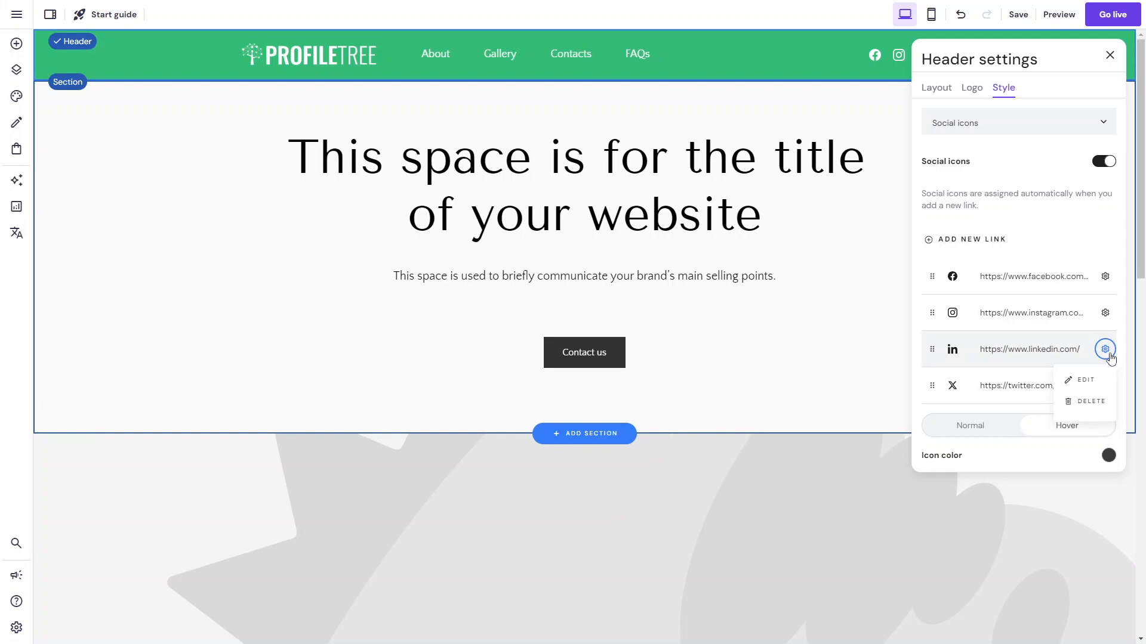
click(1085, 382)
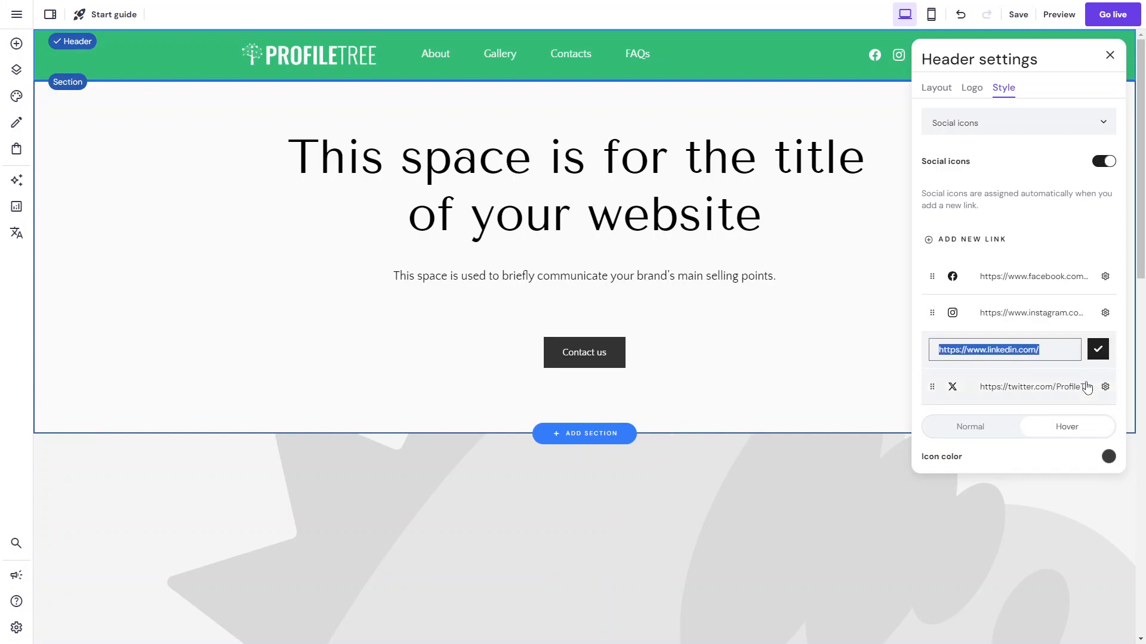
text(v)
key(BackSpace)
text(https://www.linkedin.com/company/profiletree/)
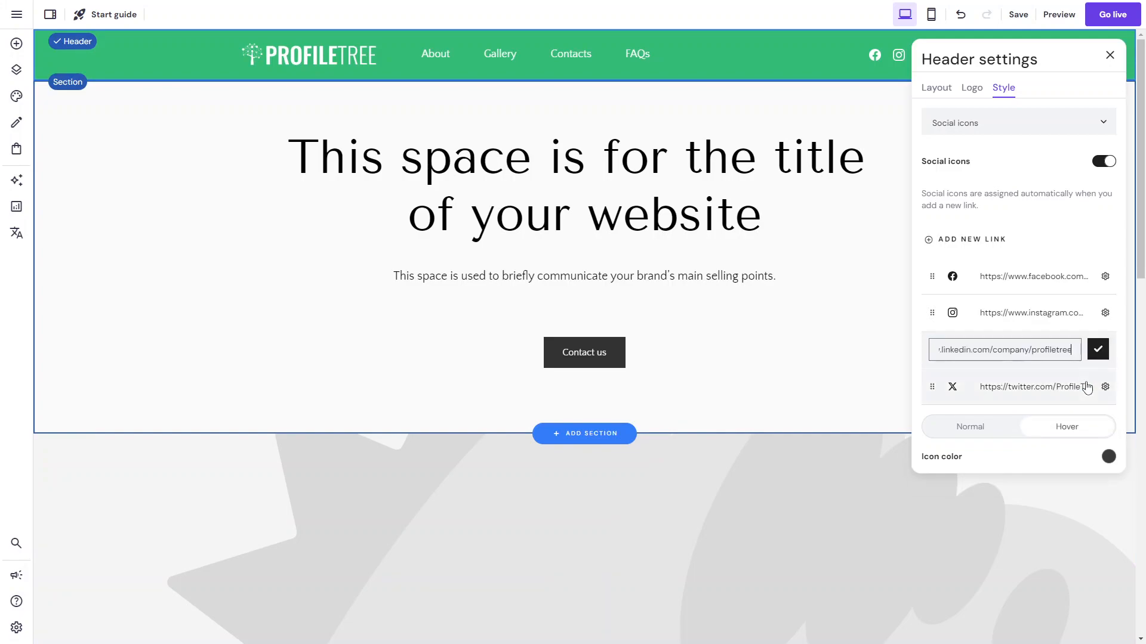
click(1098, 349)
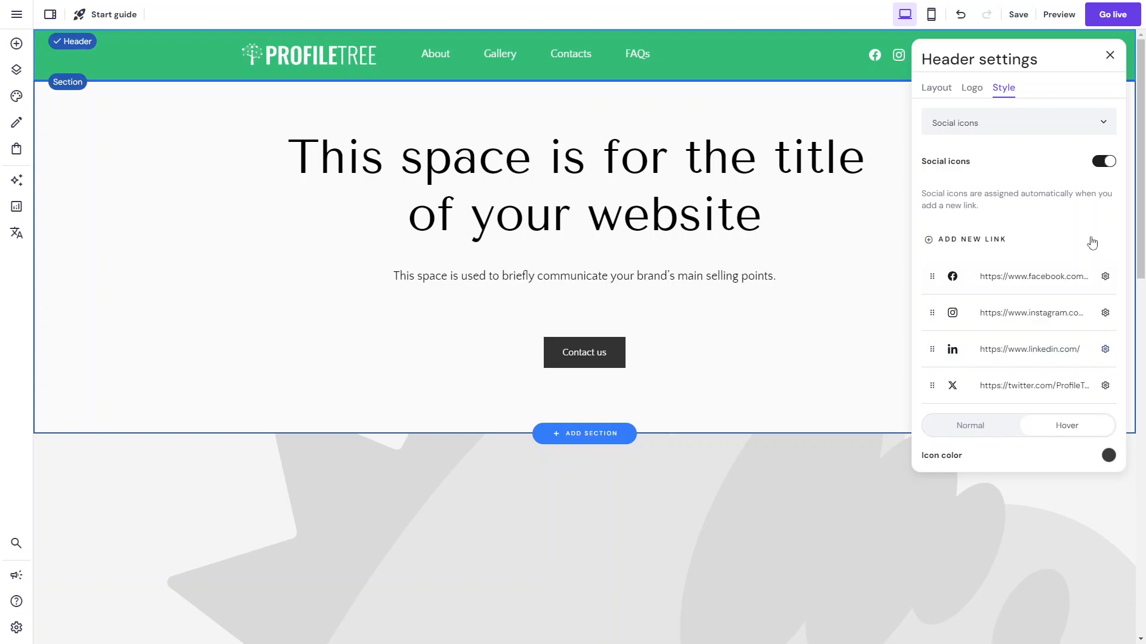
click(992, 236)
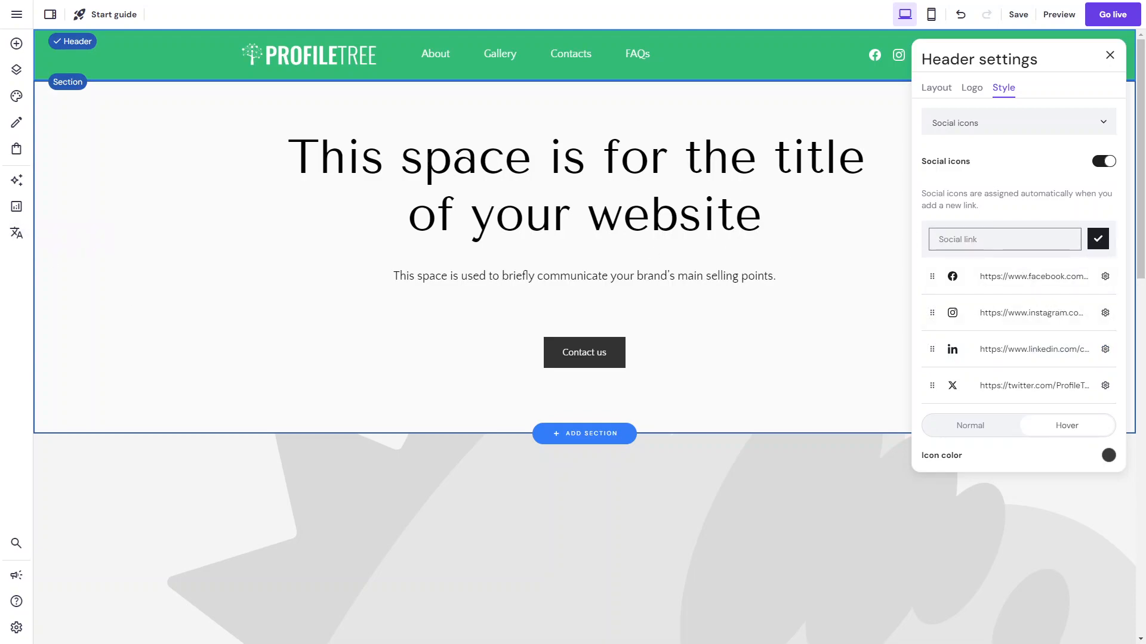
key(alt+Tab)
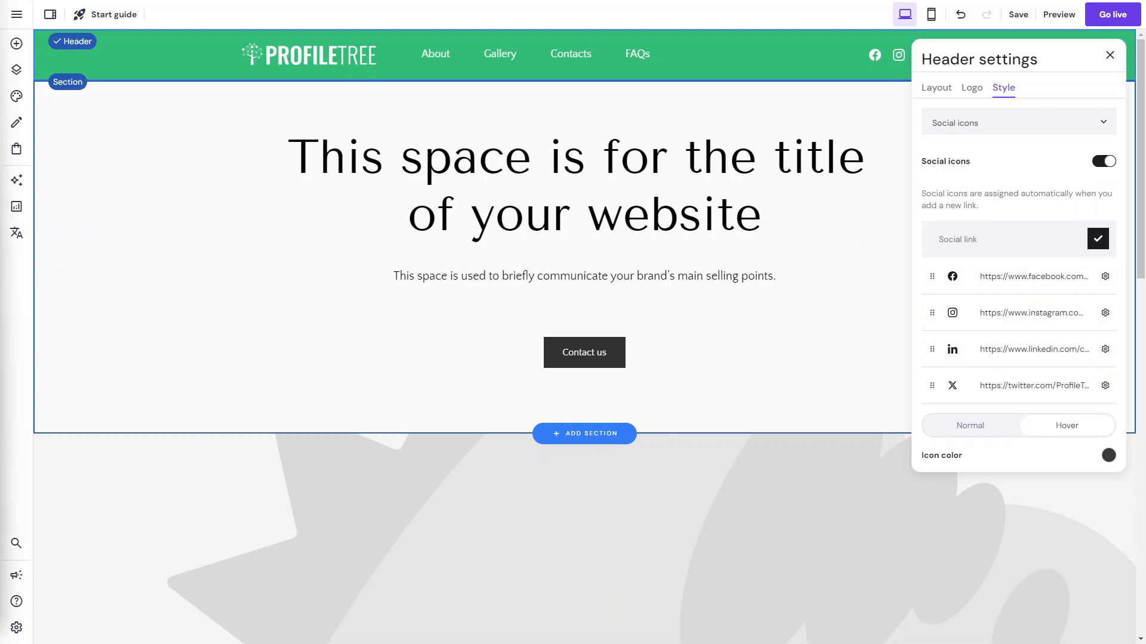
click(1057, 241)
text(https://www.youtube.com/c/ProfileTree)
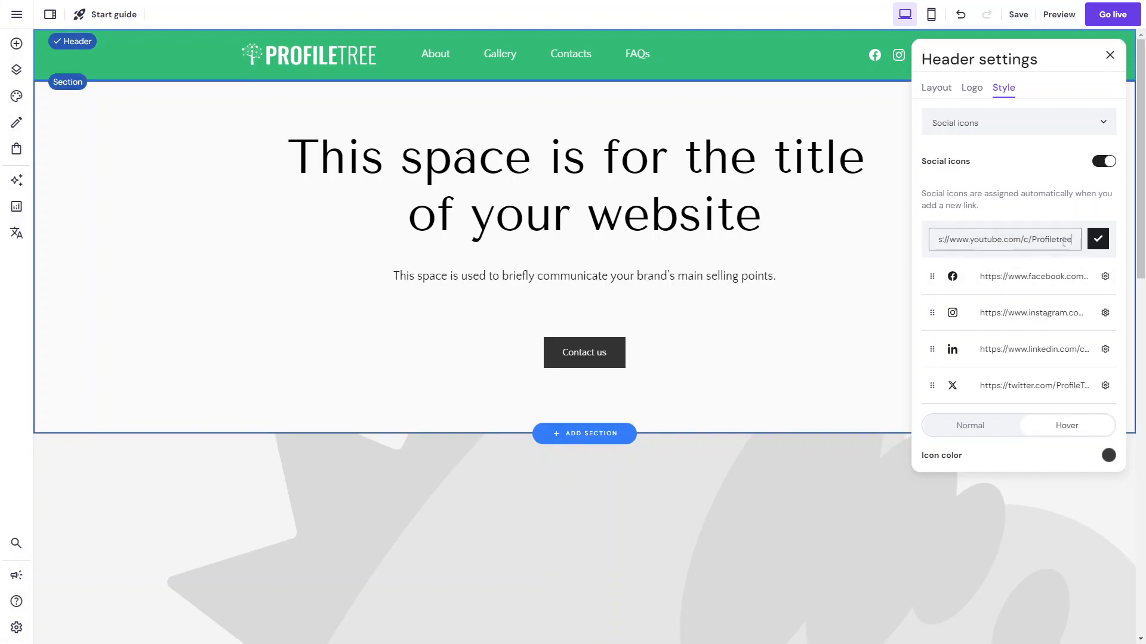
click(1098, 239)
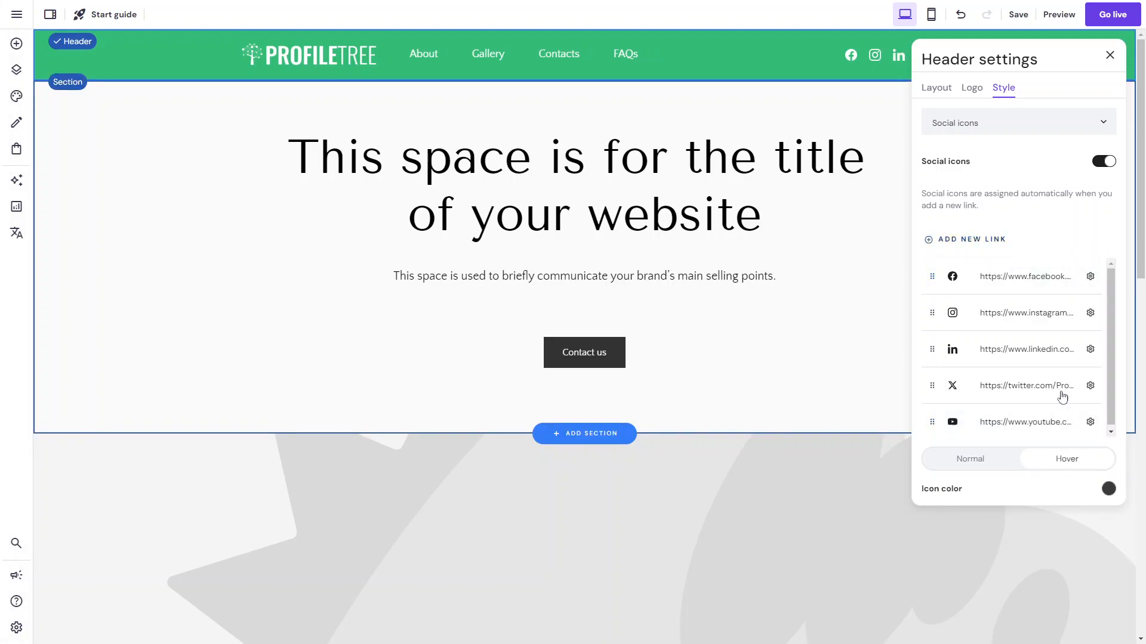
click(1110, 55)
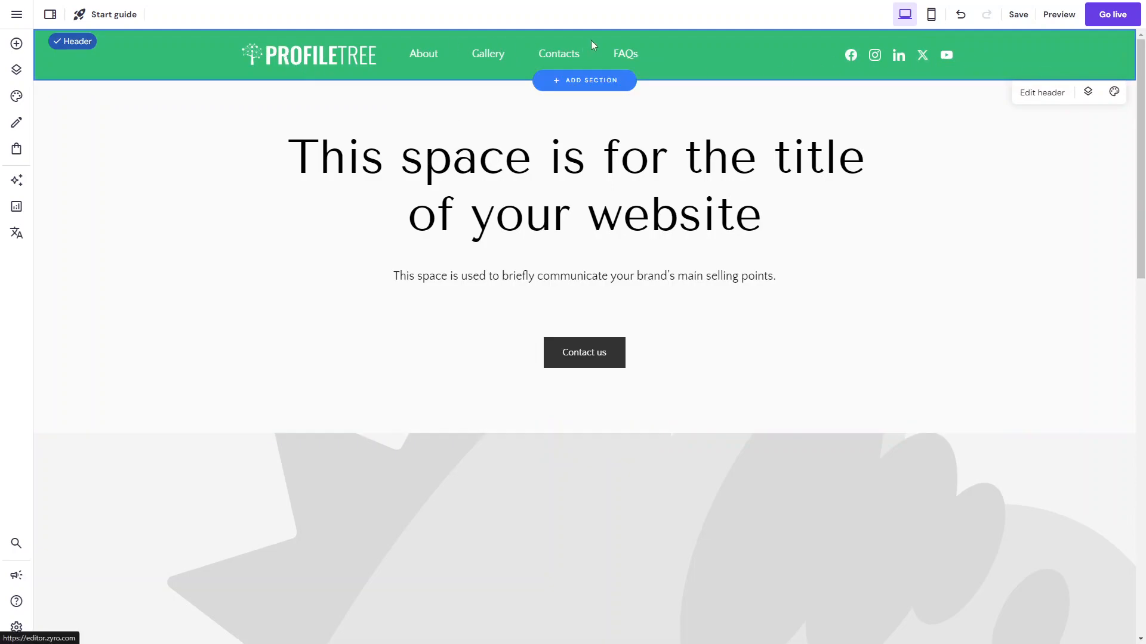
Keep the header menu centered after trying the right-aligned position, and reduce the menu item spacing to 36 px.
click(1045, 94)
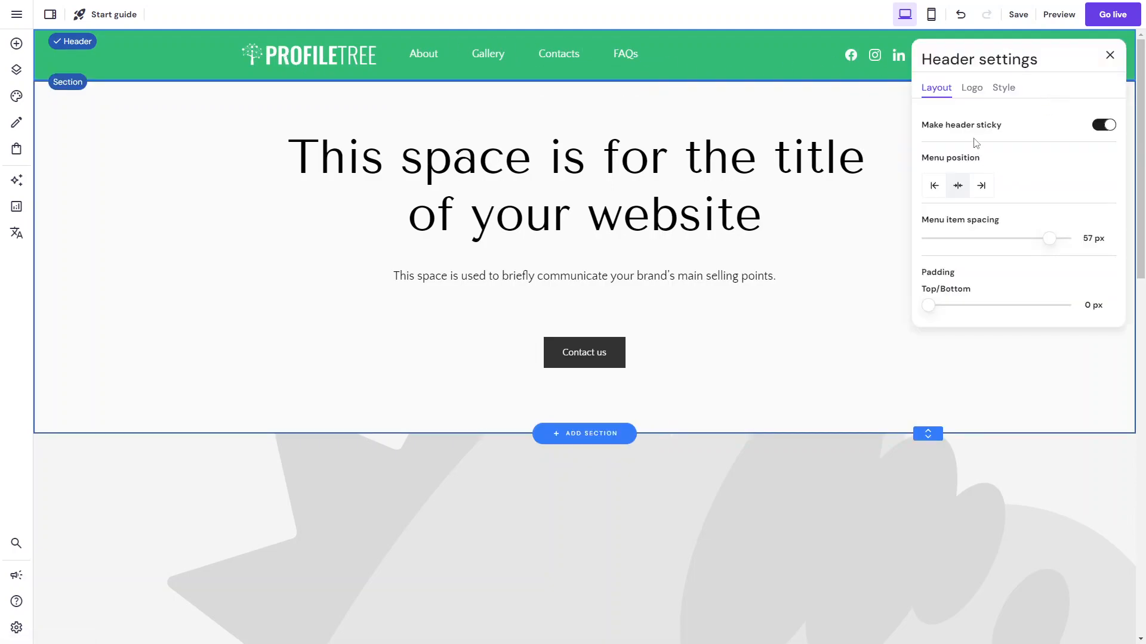
click(981, 186)
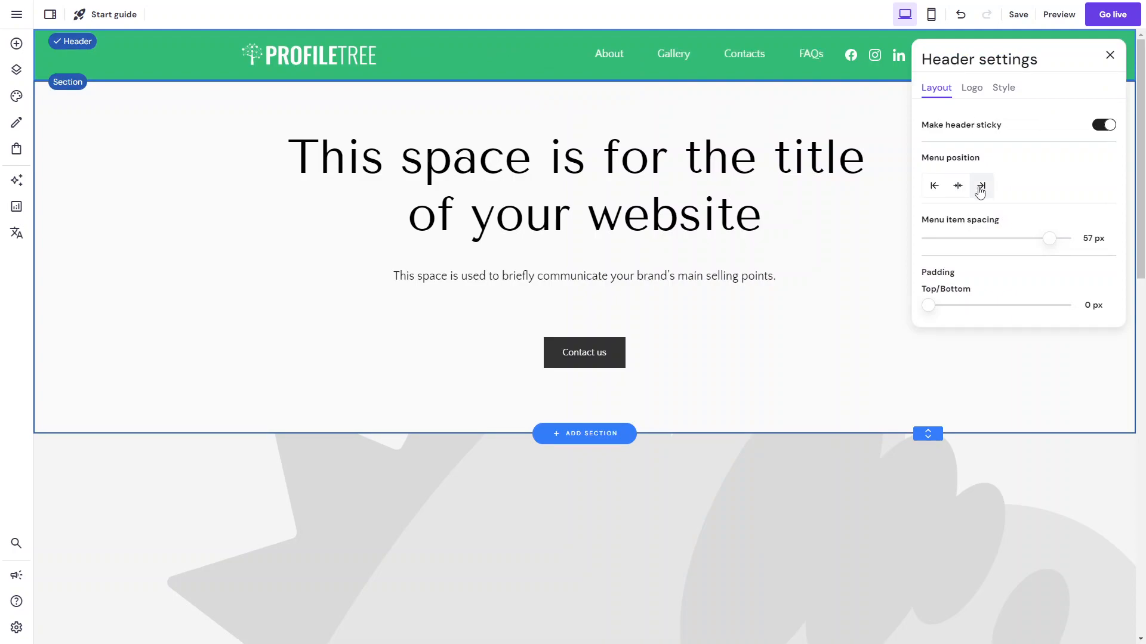
click(958, 185)
drag(1047, 238, 1005, 238)
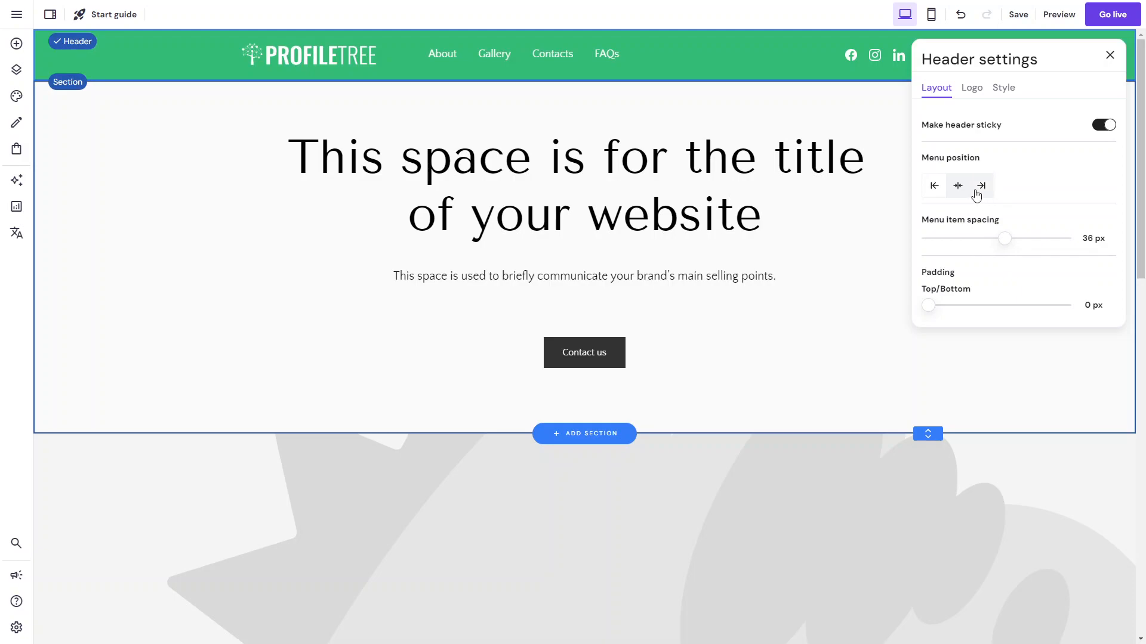
Reduce the header logo's width to 223 px and close the header settings.
click(972, 88)
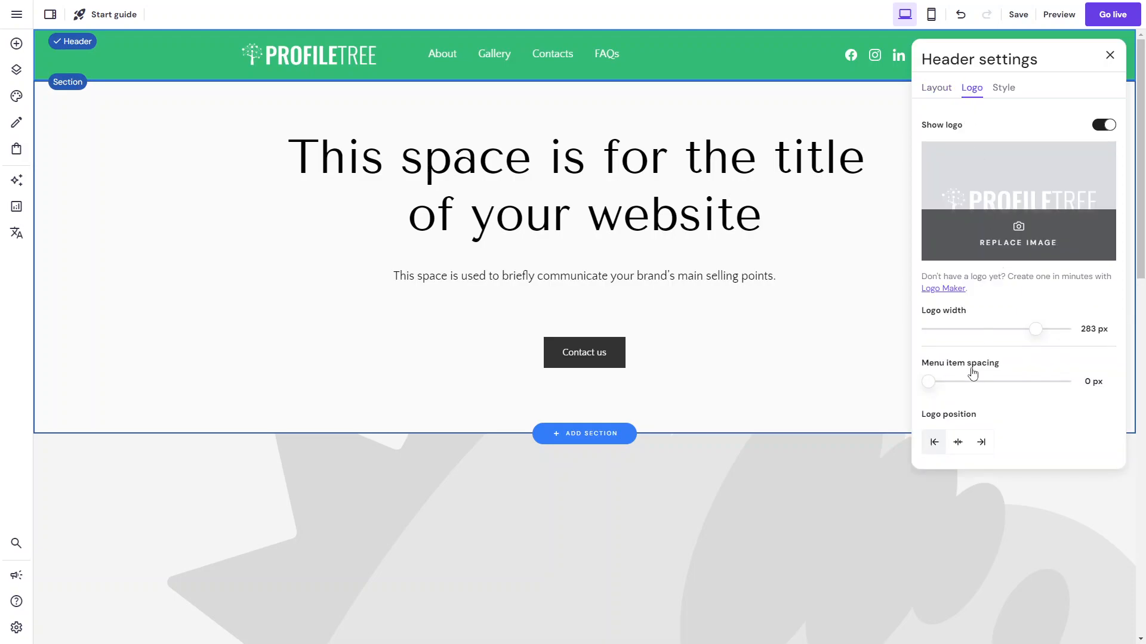
drag(1035, 329, 1010, 329)
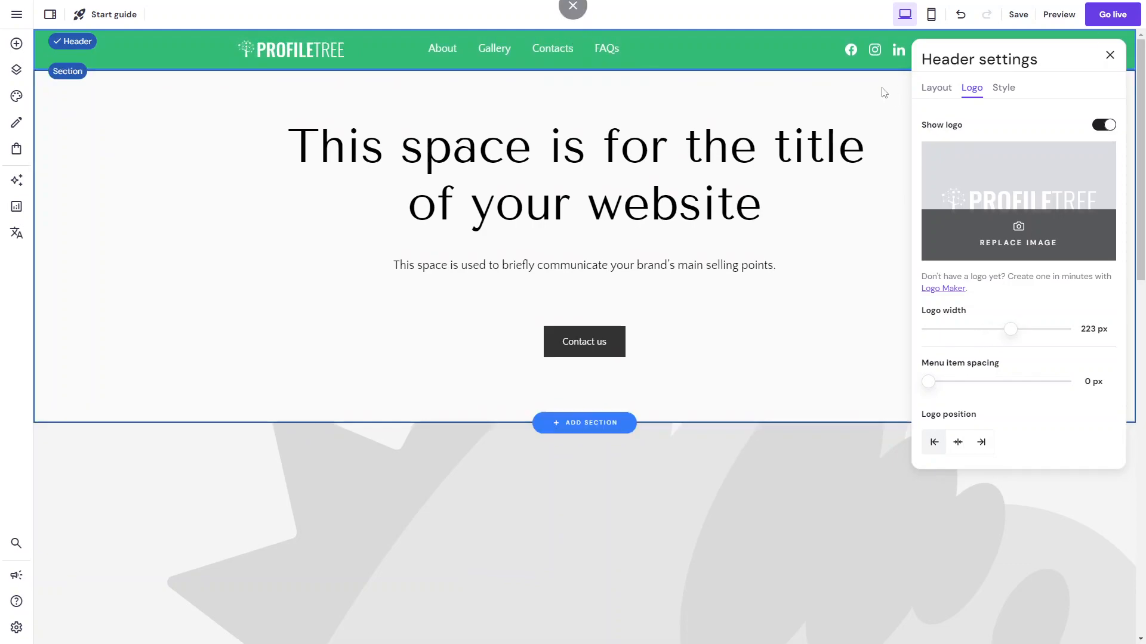
click(994, 95)
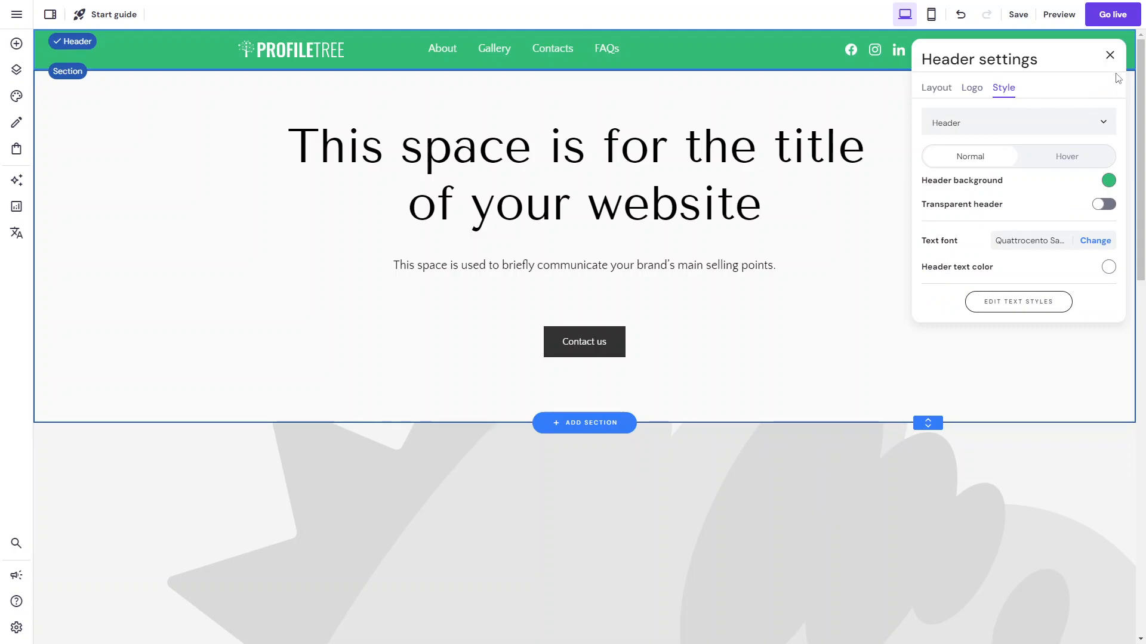
click(1110, 55)
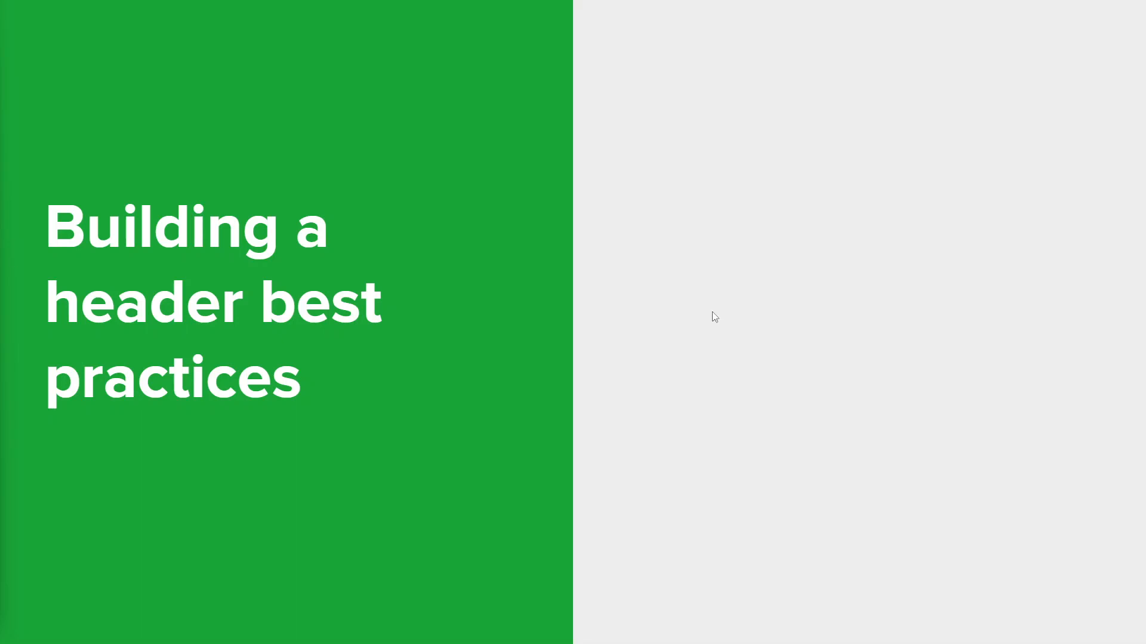
click(871, 353)
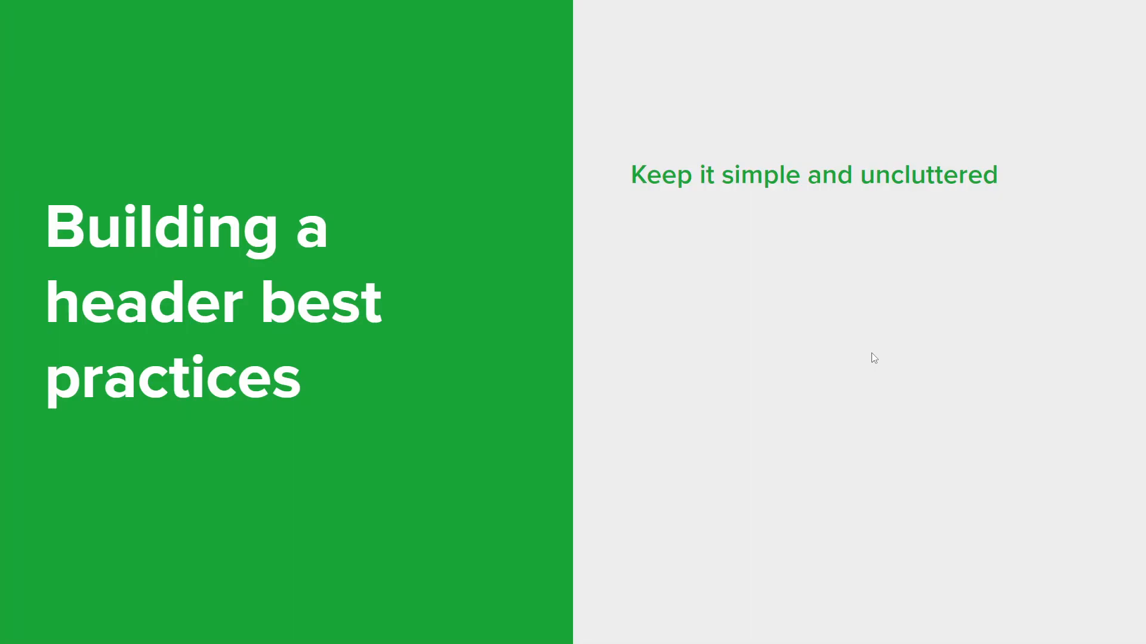